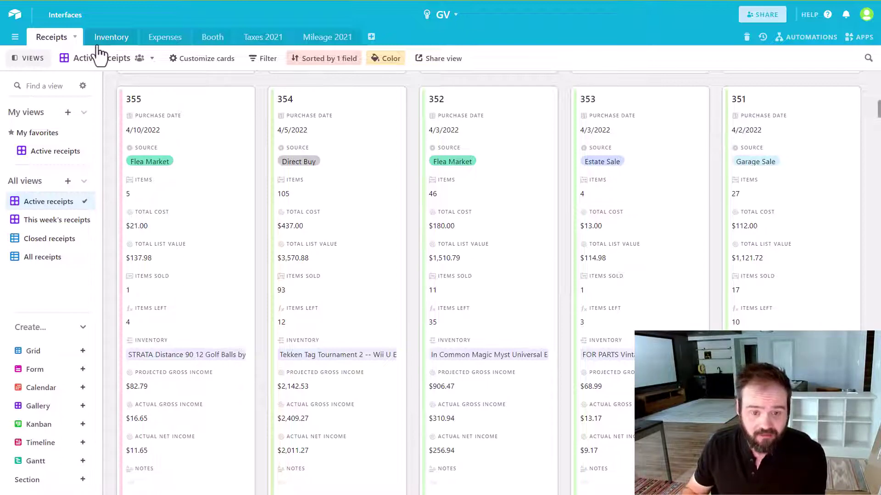
Show the Inventory table's All active inventory grid (1,627 records) with a narrower Name column.
scroll(254, 212, down, 15)
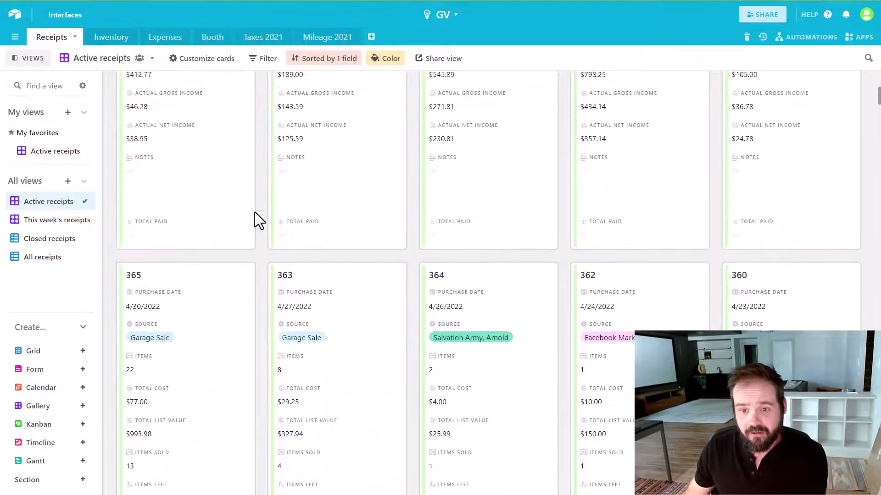
scroll(254, 212, up, 3)
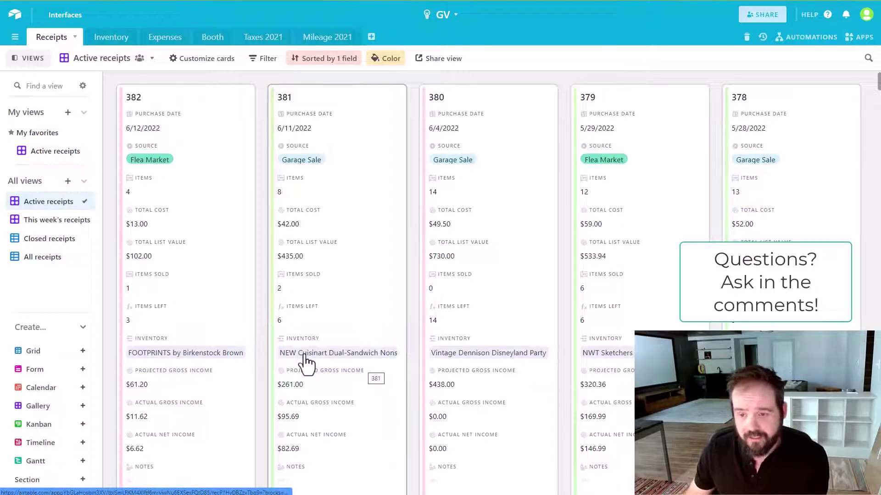
scroll(523, 367, down, 1)
scroll(522, 367, down, 12)
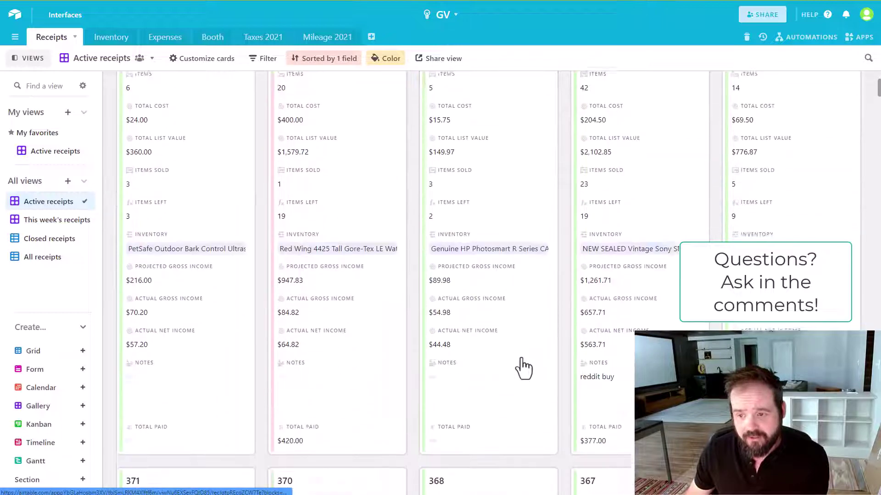
scroll(423, 401, down, 3)
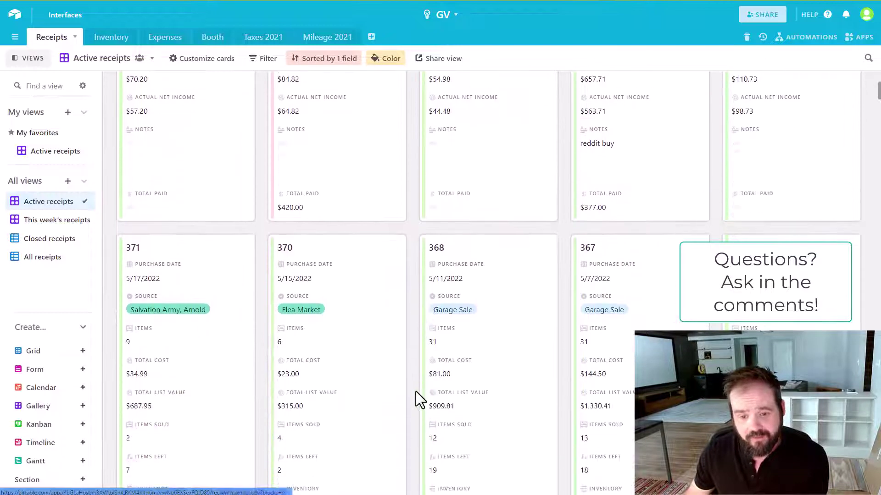
scroll(416, 395, down, 2)
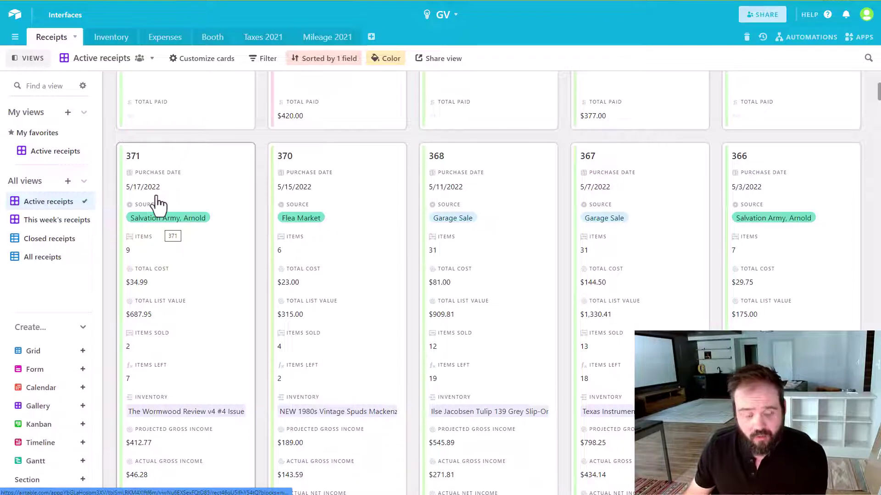
click(112, 41)
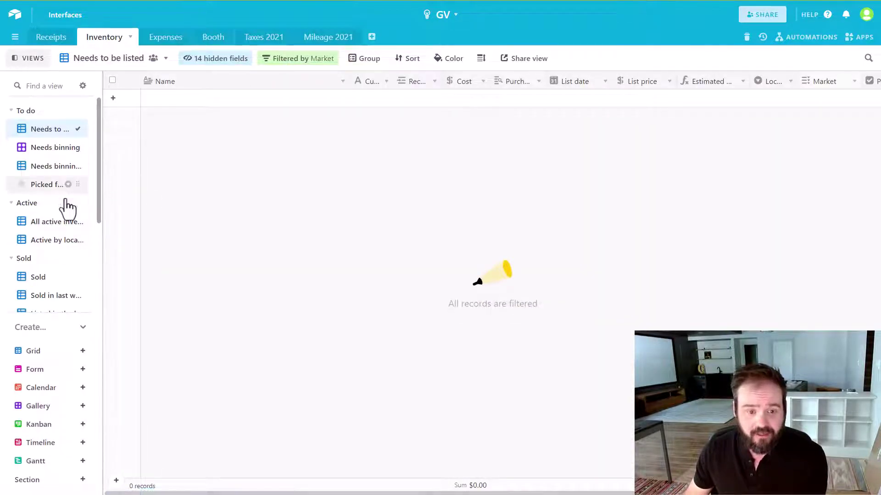
click(53, 223)
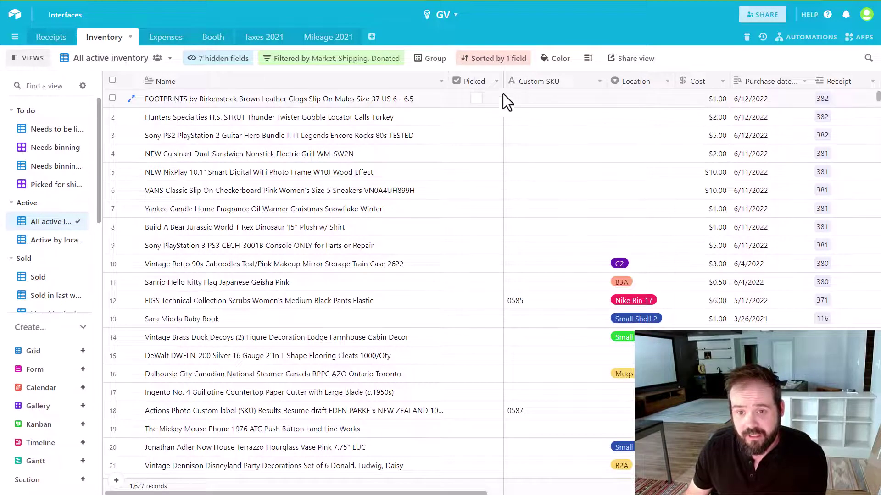
drag(449, 81, 331, 81)
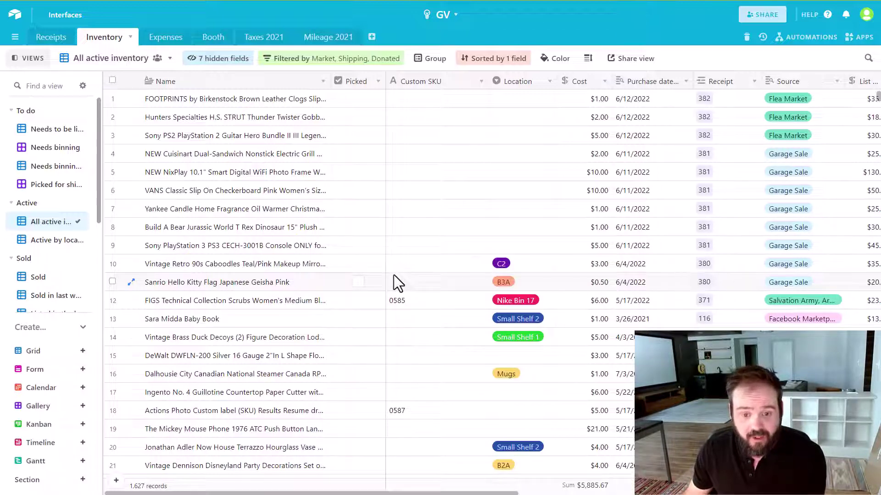
Look at the Picked for shipping gallery, then return to All active inventory.
click(67, 184)
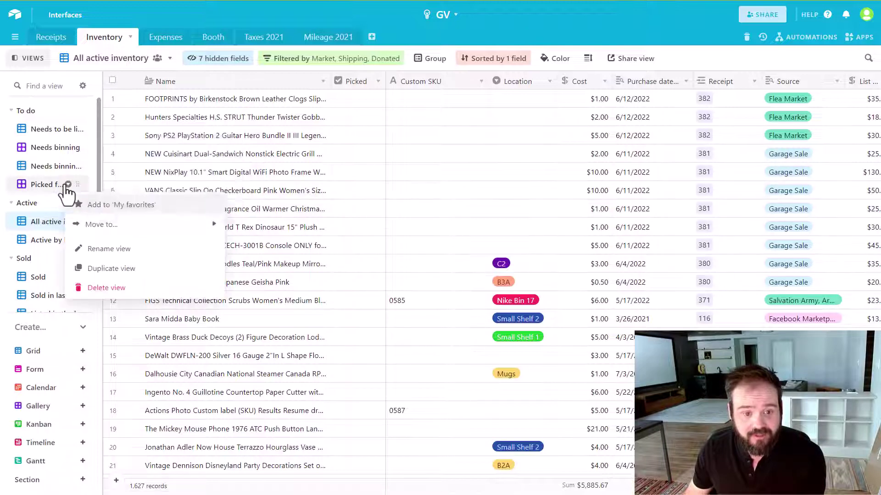
click(44, 186)
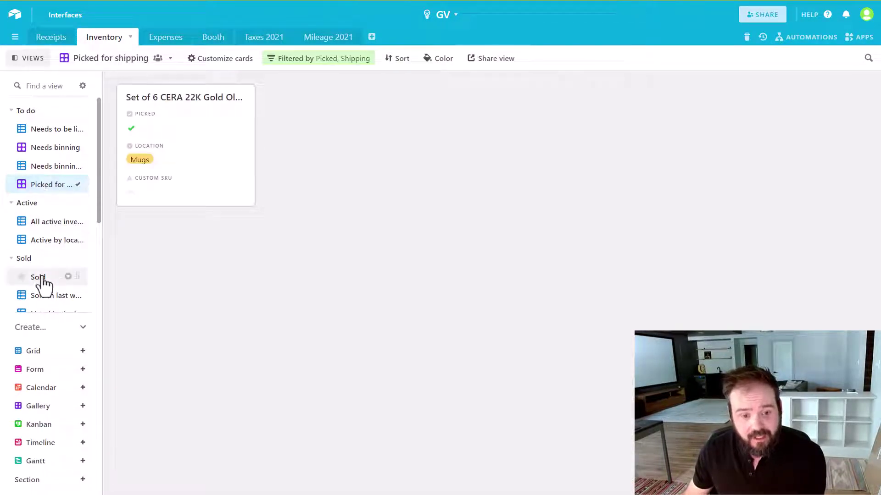
click(51, 225)
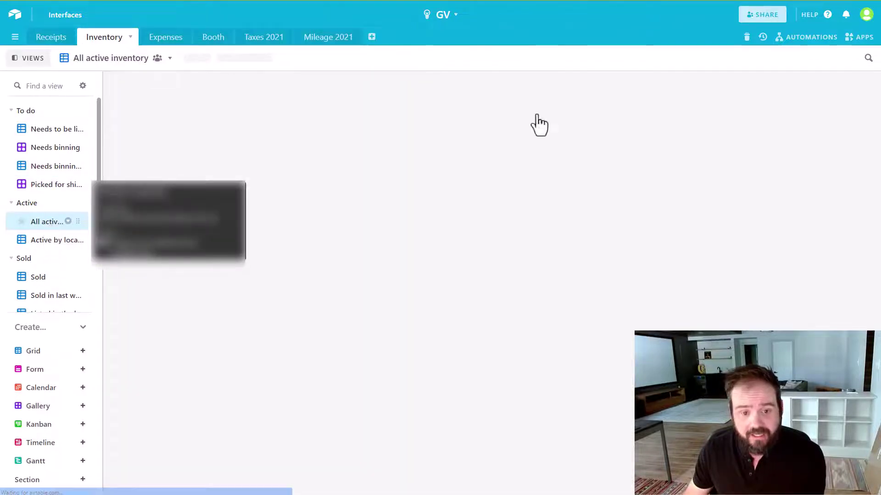
Search the inventory records for 'yankee' using Find in view.
click(868, 59)
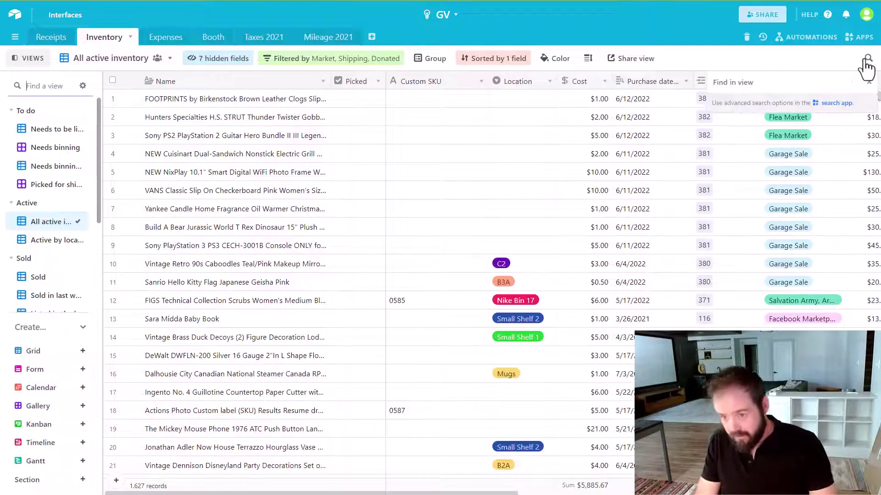
text(yank)
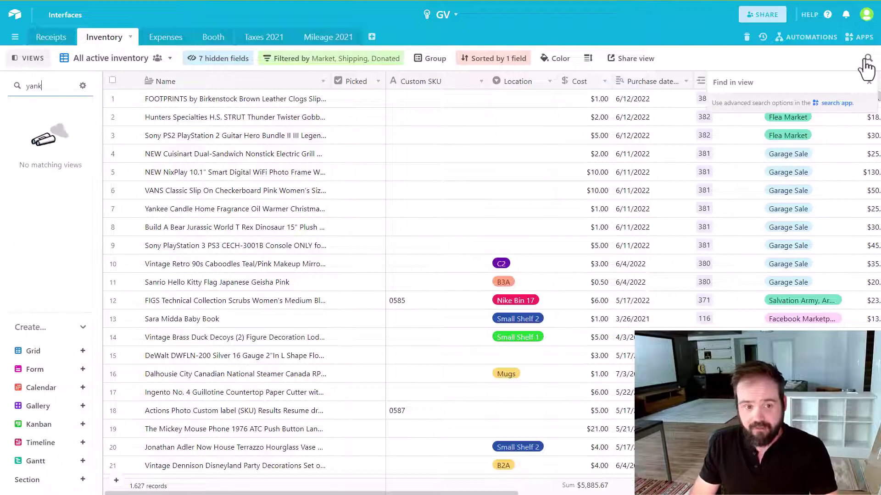
key(BackSpace)
key(BackSpace)
key(BackSpace)
key(BackSpace)
key(BackSpace)
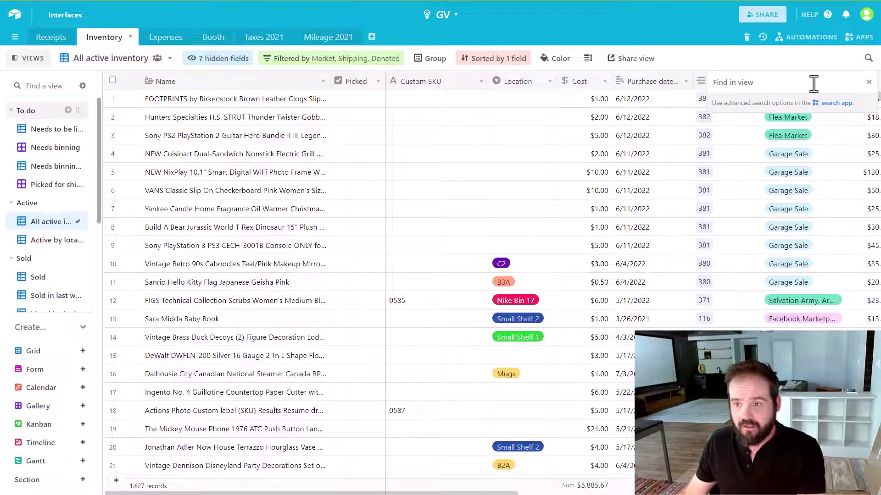
click(813, 83)
text(yankee)
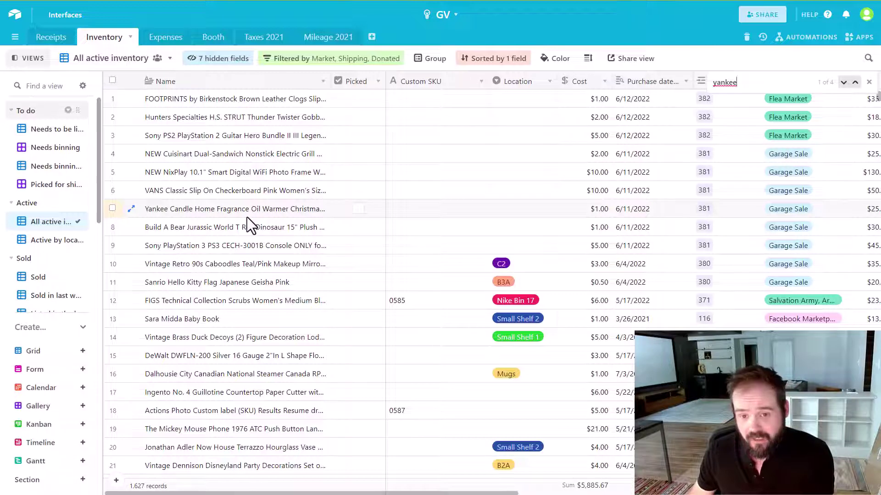
Tick Picked for the Yankee Candle oil warmer and view it in Picked for shipping.
click(357, 209)
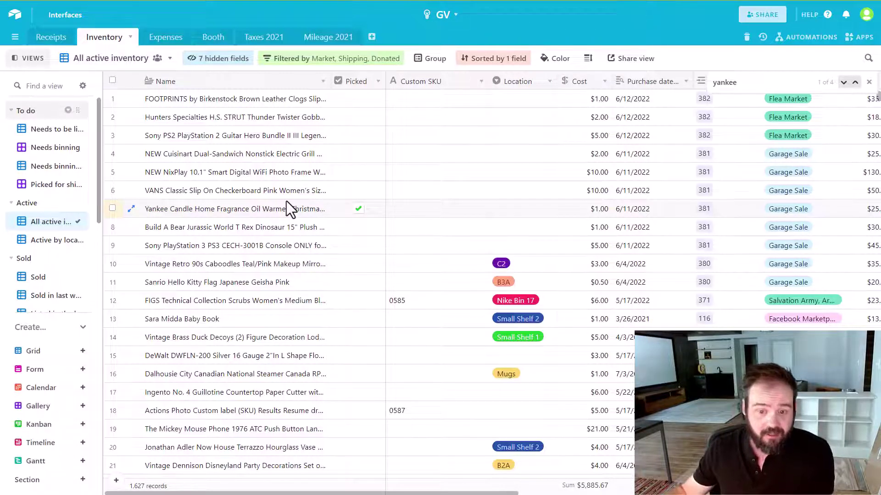
drag(286, 202, 37, 188)
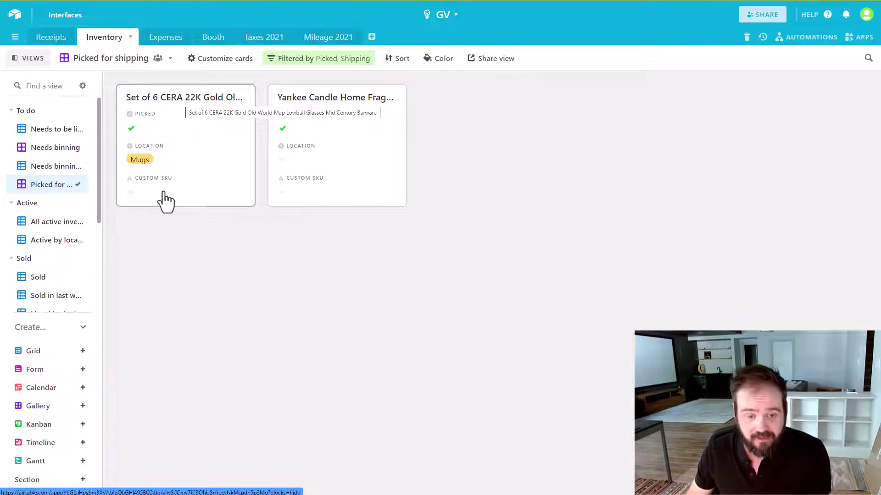
Move from All active inventory through Picked for shipping to the empty Needs to be listed grid.
click(56, 223)
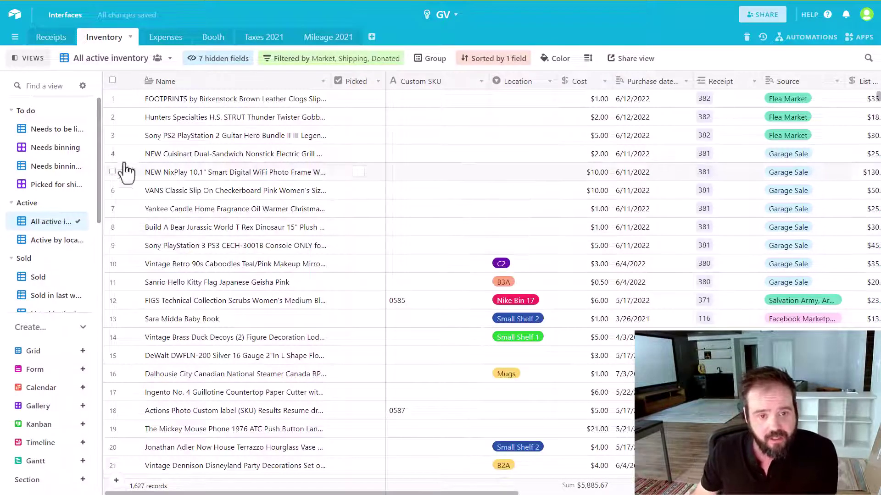
click(48, 184)
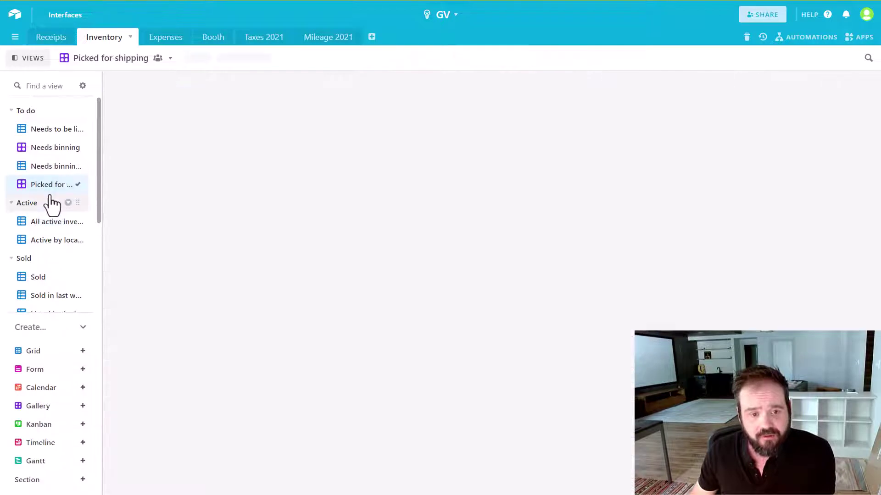
click(56, 133)
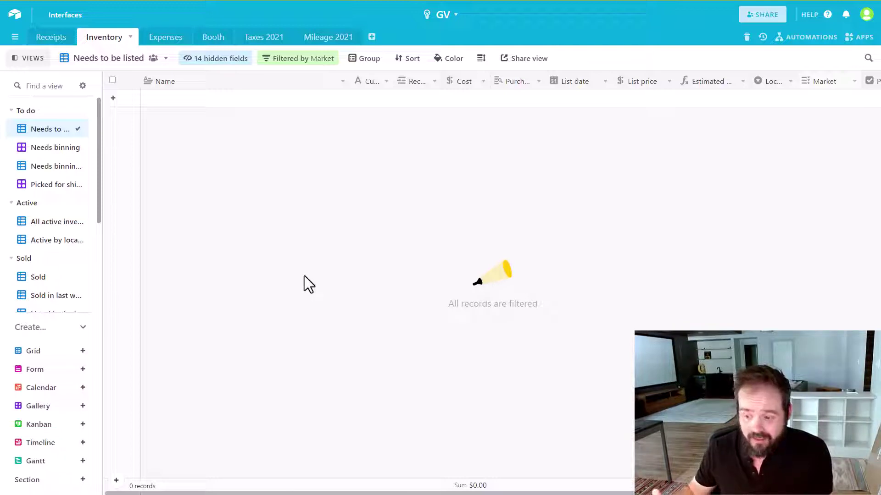
Add a record named 'item number one' and widen the Custom SKU column.
click(234, 103)
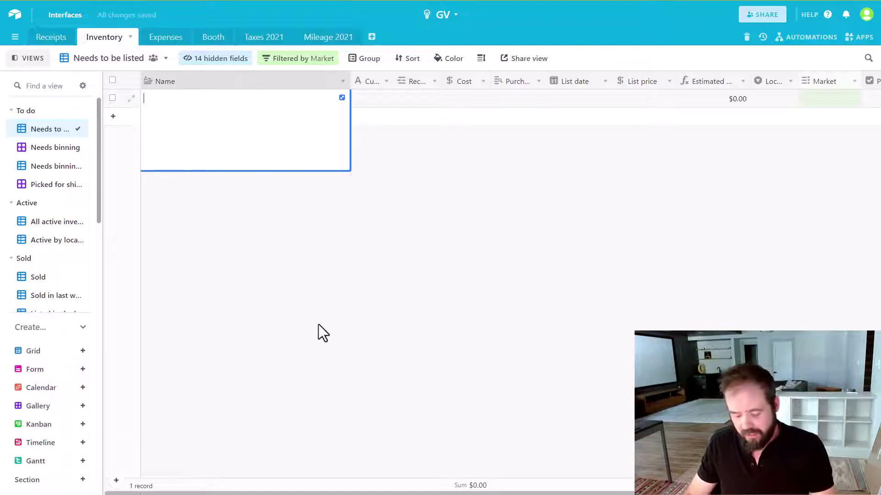
text(item )
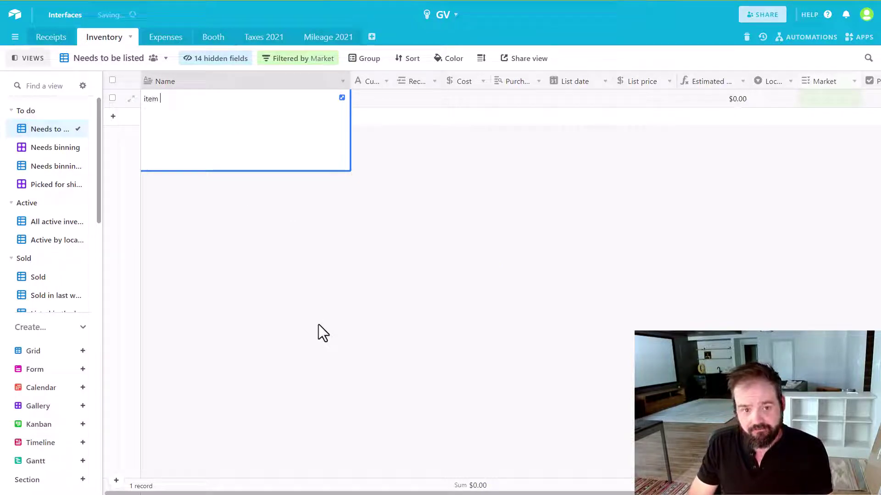
text(number one)
key(Return)
key(Escape)
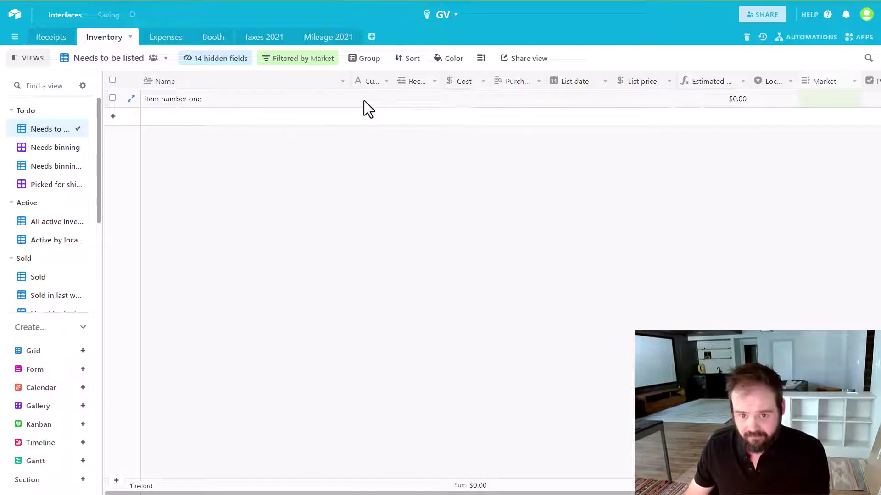
click(364, 101)
mouse_move(394, 81)
mouse_down()
mouse_move(431, 82)
mouse_move(401, 81)
mouse_up()
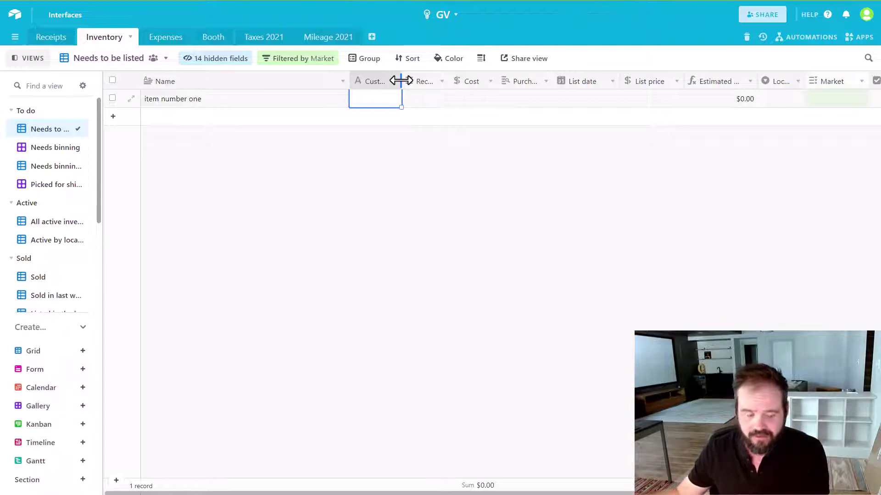
Link receipt 382 to item number one.
click(422, 100)
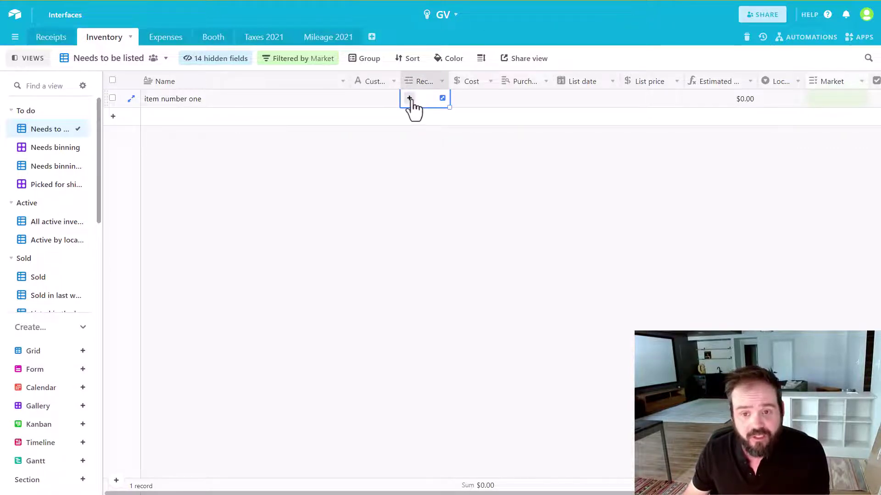
click(410, 99)
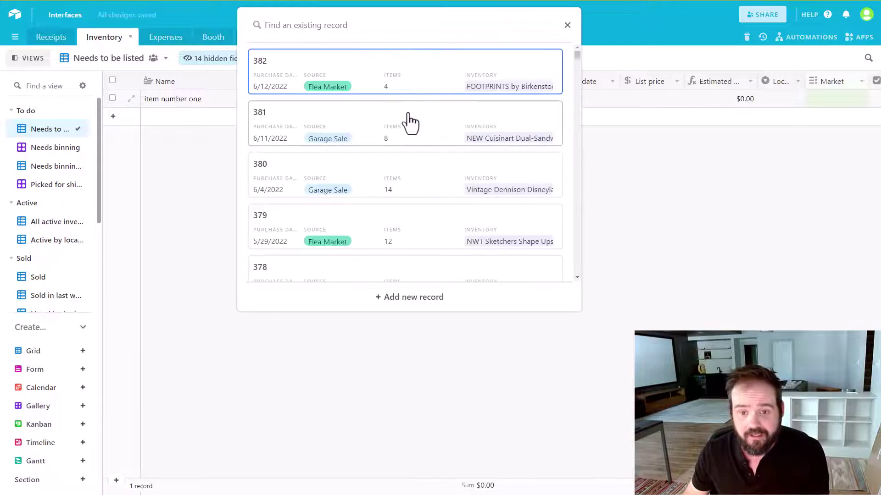
click(399, 84)
click(452, 308)
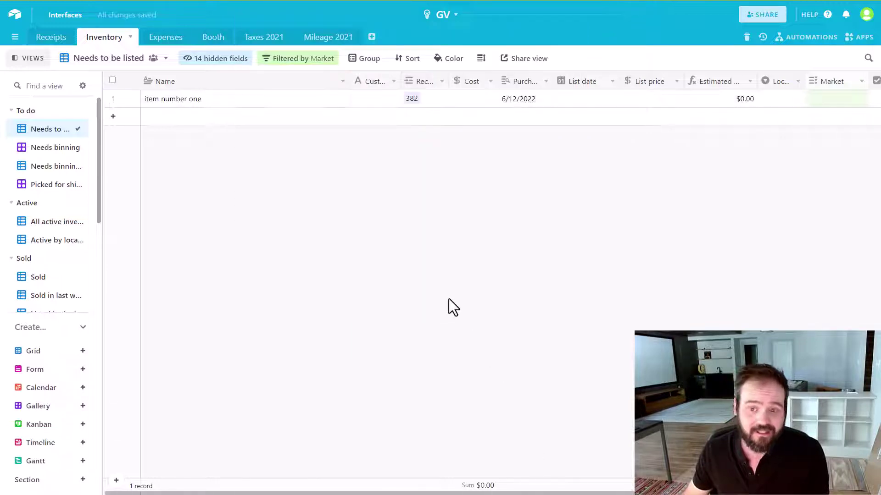
Enter $5.00 cost, today's list date and $49.99 list price; widen the Estimated Net column.
click(472, 103)
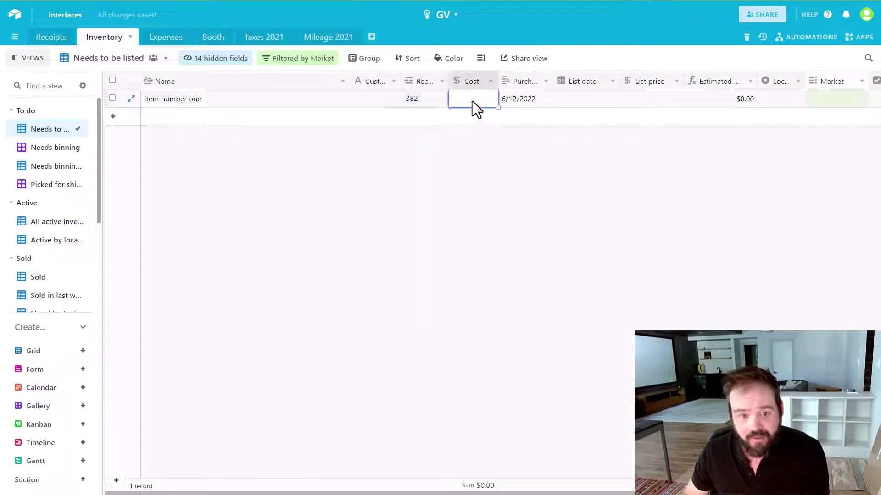
text(5)
click(611, 165)
double_click(590, 104)
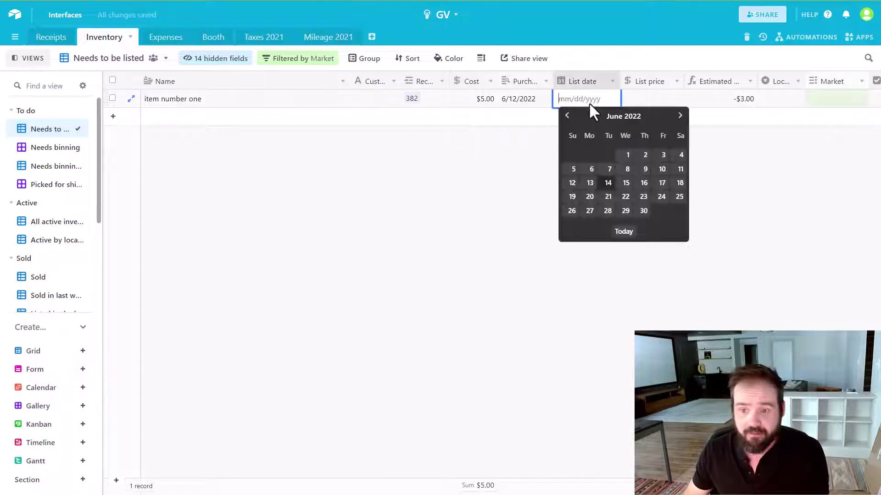
click(624, 233)
click(646, 99)
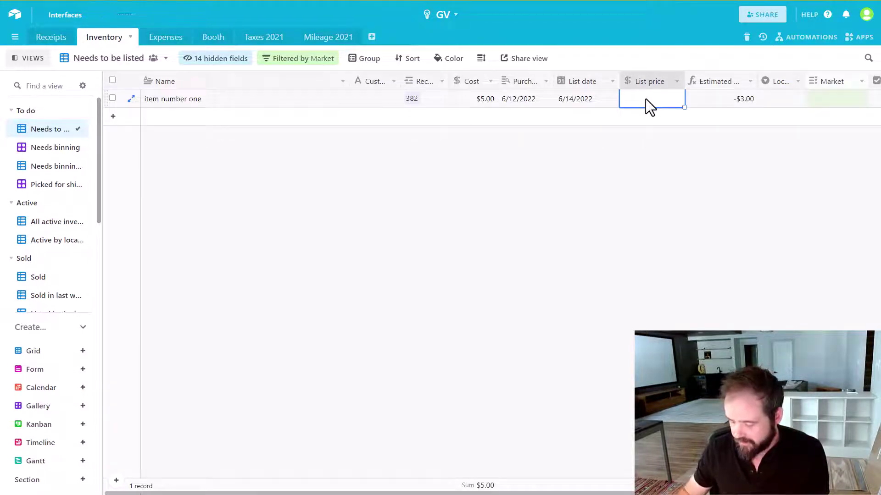
text(49.99)
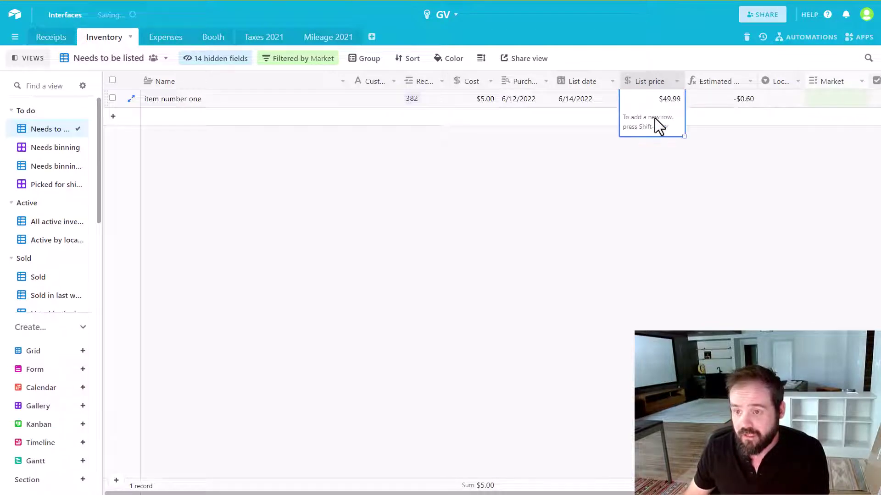
click(697, 165)
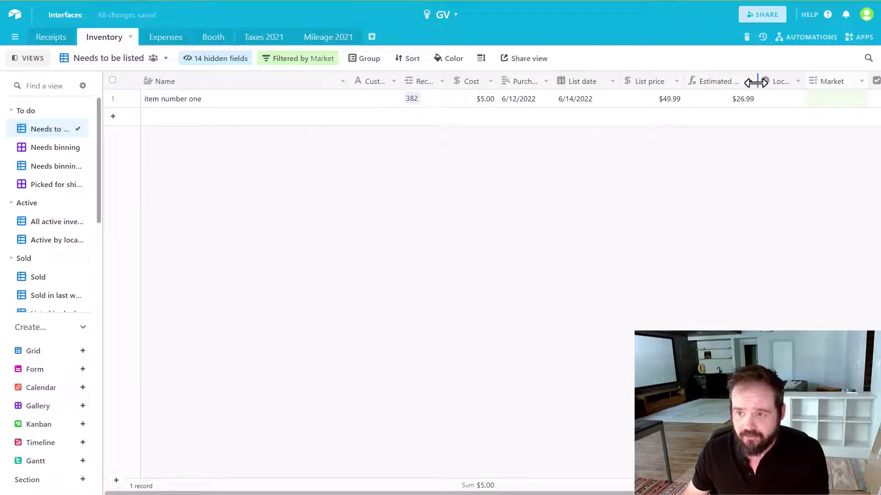
mouse_move(757, 83)
mouse_down()
mouse_move(793, 84)
mouse_move(763, 84)
mouse_up()
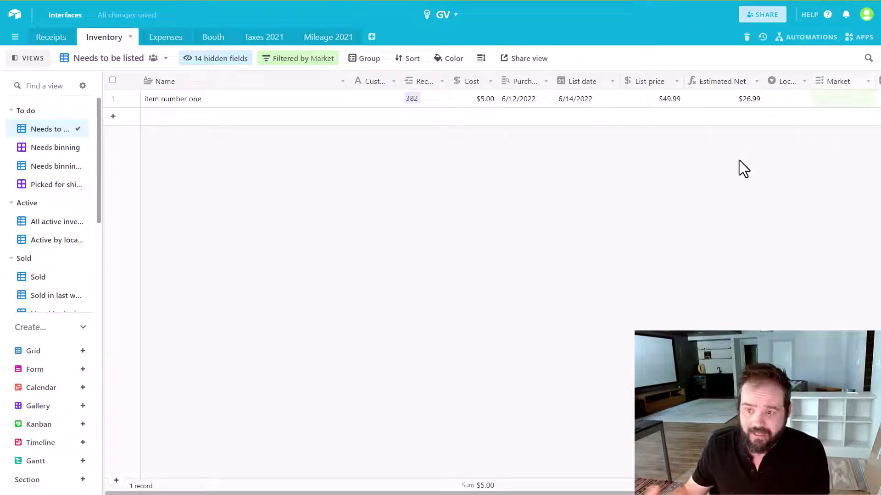
click(756, 81)
click(752, 100)
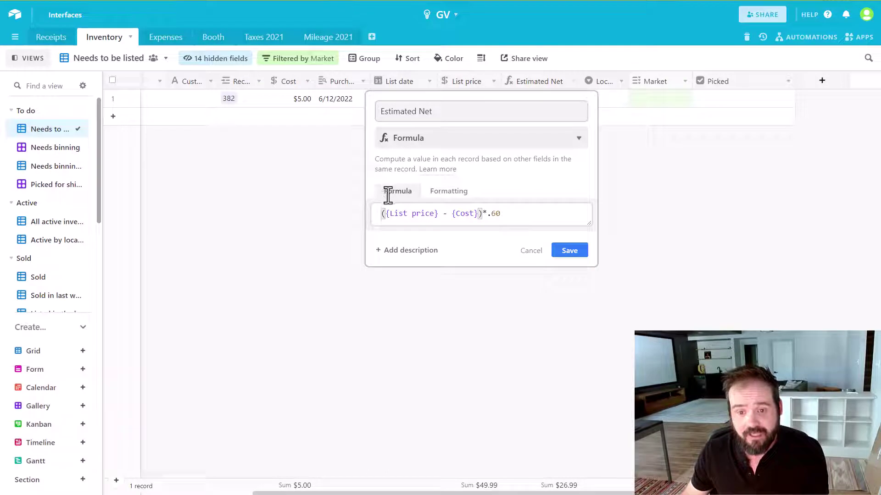
click(377, 219)
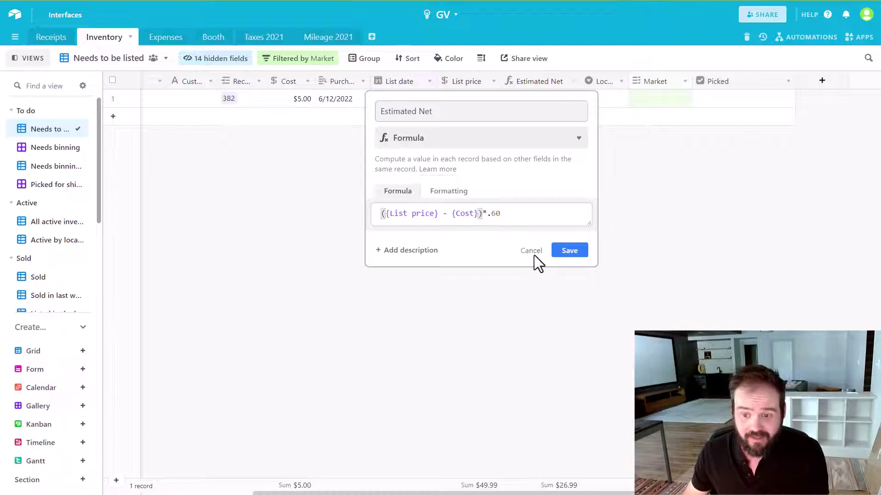
click(569, 249)
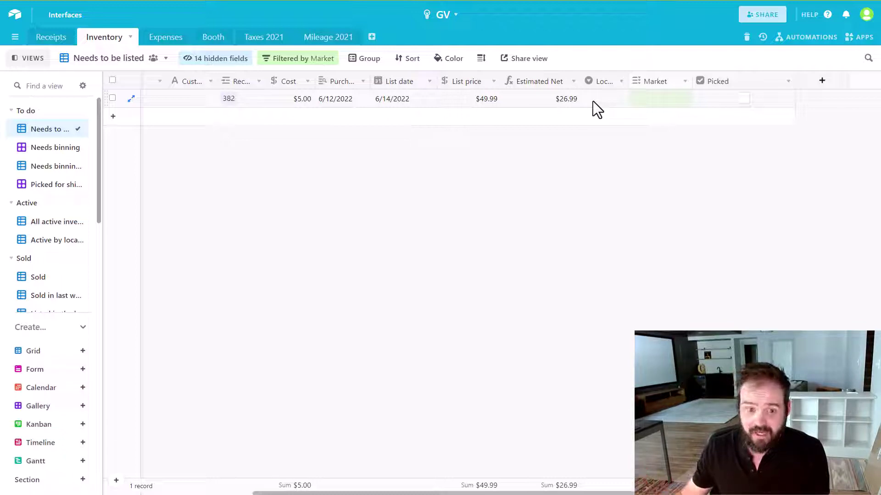
Star the Needs to be listed view as a favorite and return to its grid.
click(52, 150)
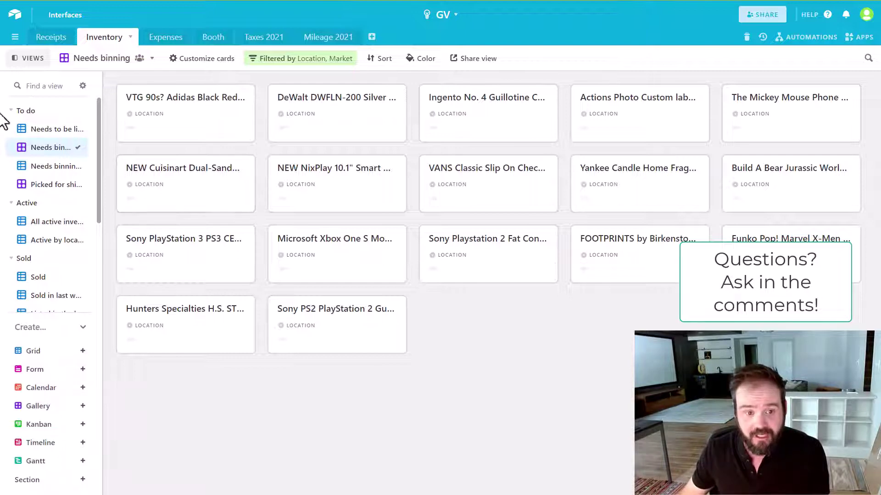
click(27, 130)
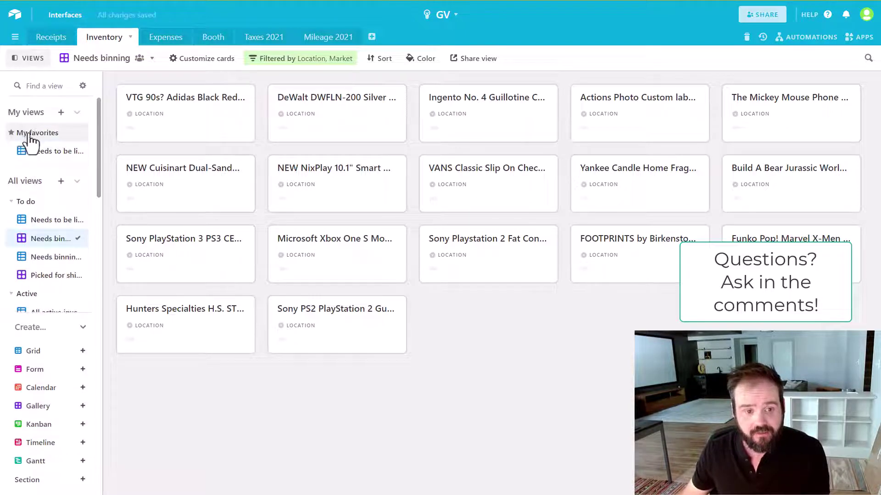
click(41, 220)
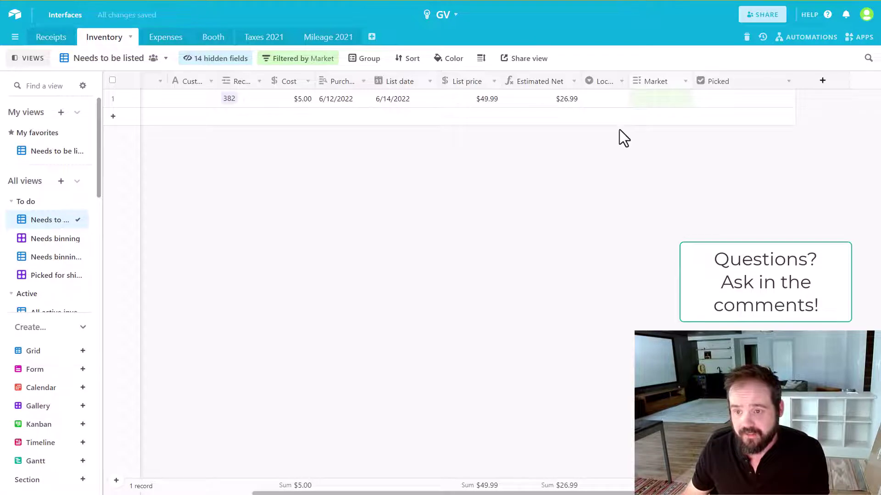
Set item number one's Market to eBay.
click(596, 99)
click(649, 99)
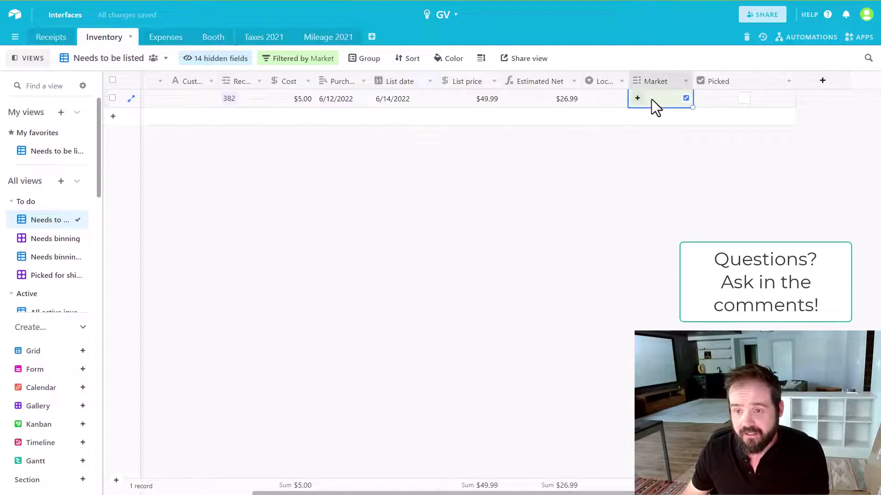
click(637, 99)
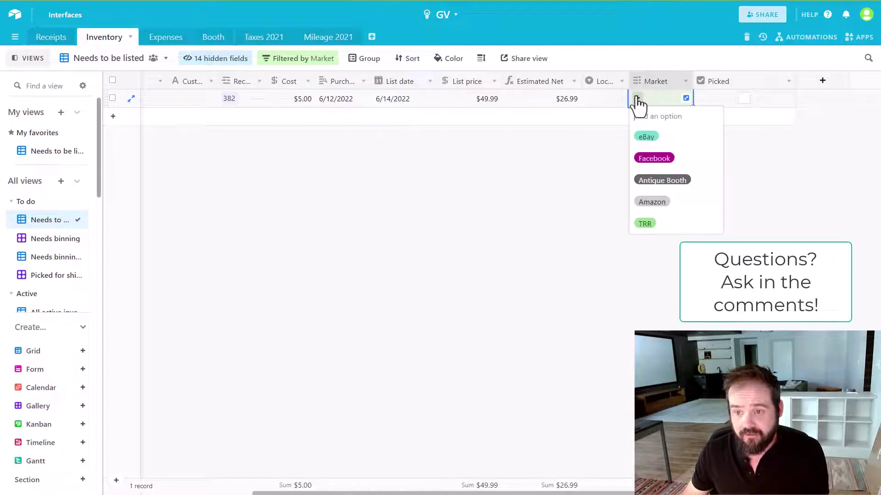
click(651, 140)
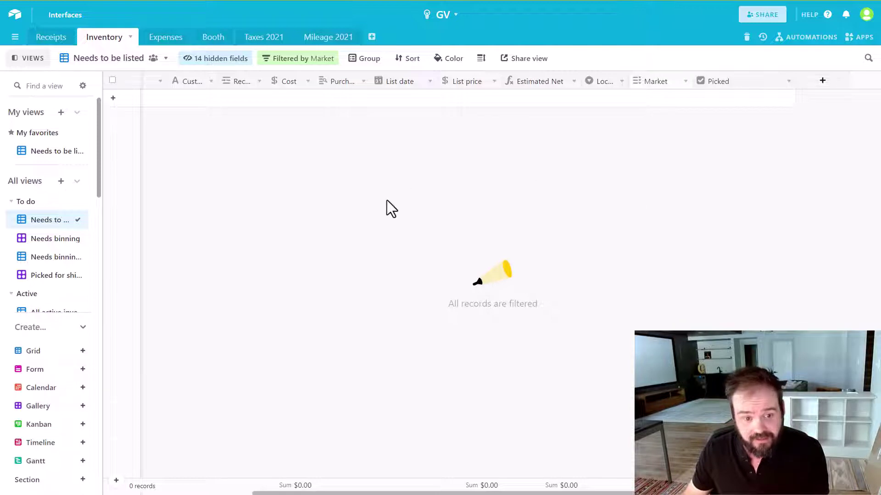
In the Needs binning gallery, expand item number one and set its Location to E3B.
scroll(60, 285, down, 3)
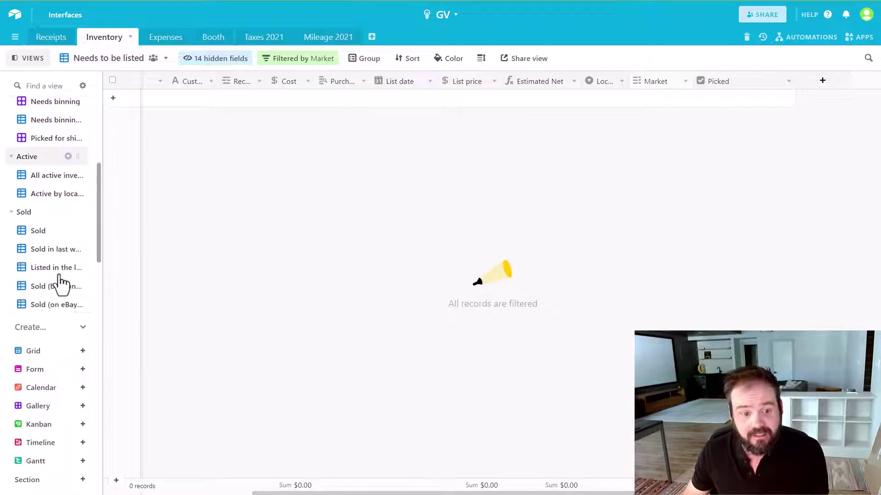
drag(73, 231, 62, 183)
drag(98, 215, 98, 178)
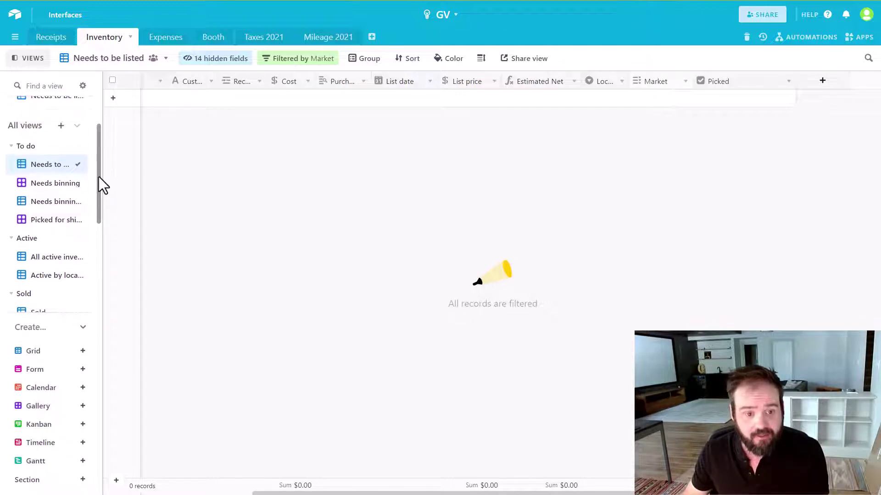
click(46, 188)
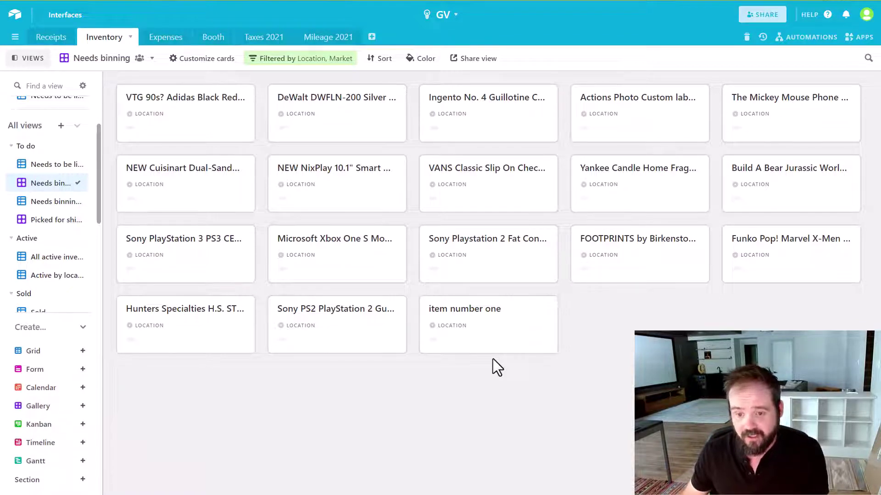
click(491, 343)
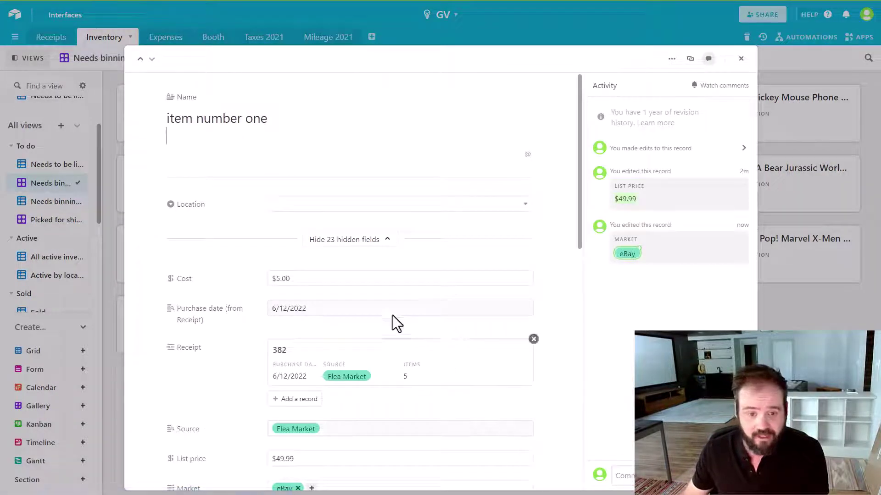
click(333, 208)
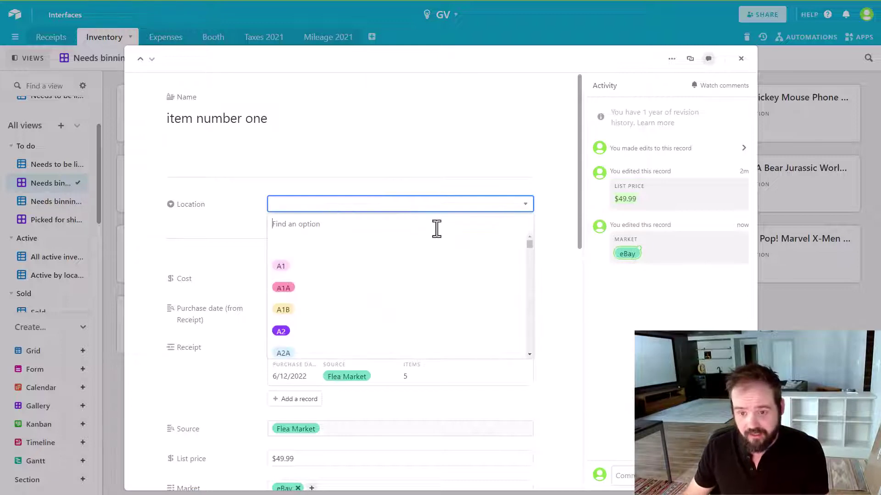
drag(533, 244, 533, 285)
click(286, 282)
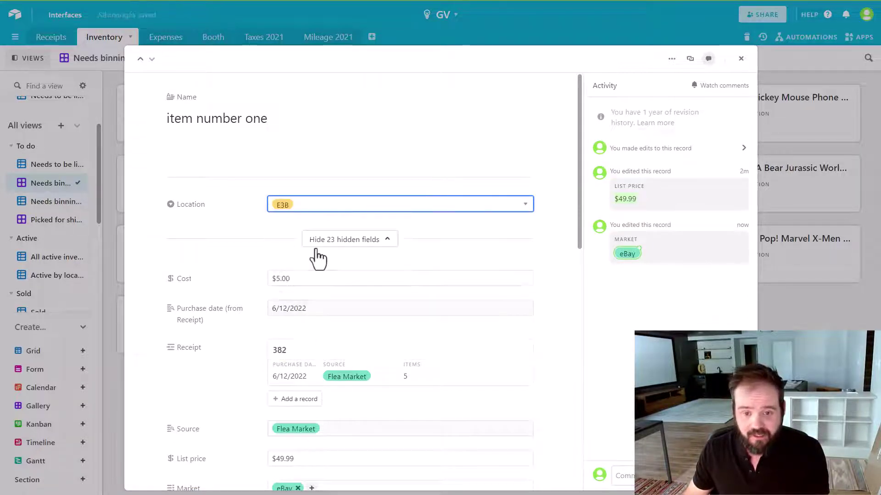
click(740, 59)
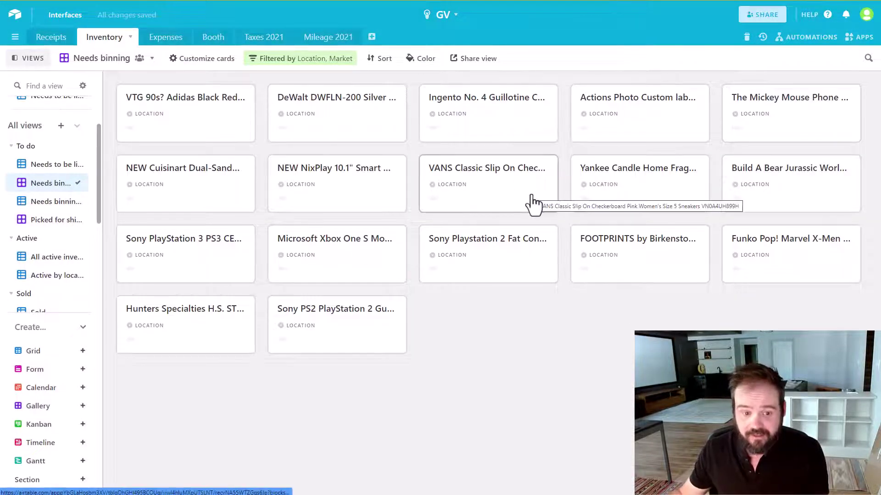
Tick Picked for item number one and view it in the Picked for shipping gallery.
scroll(19, 256, up, 1)
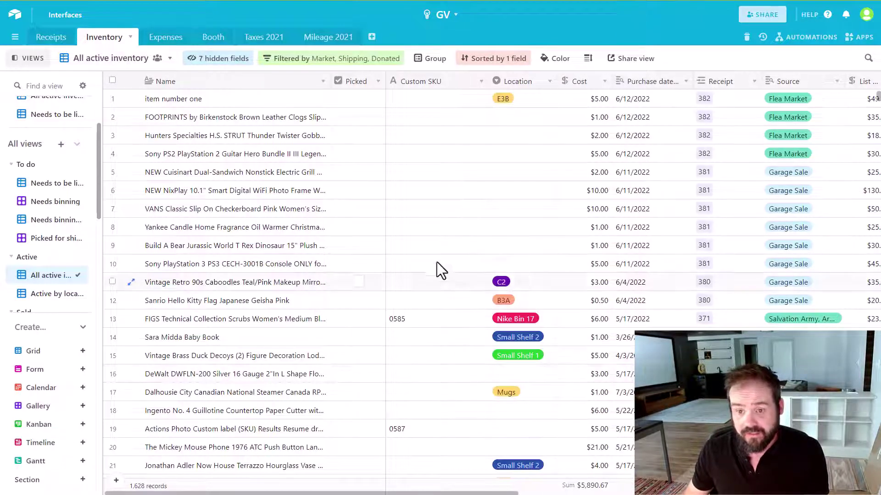
click(357, 99)
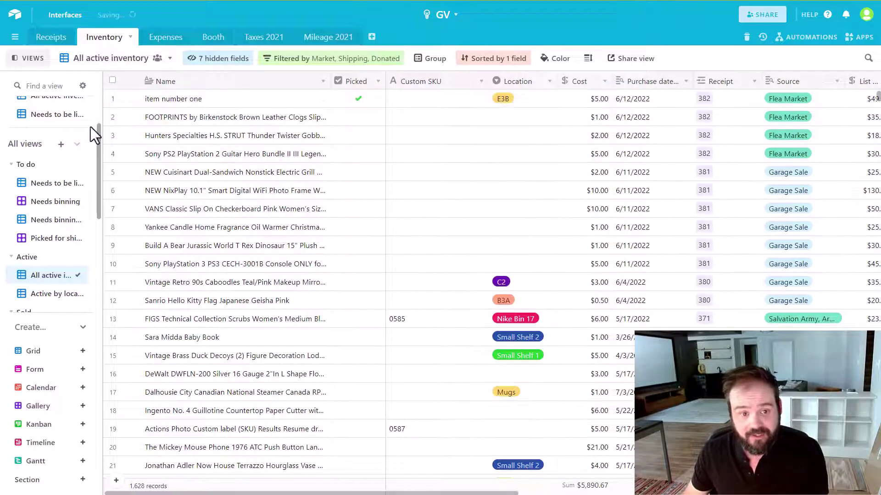
click(54, 238)
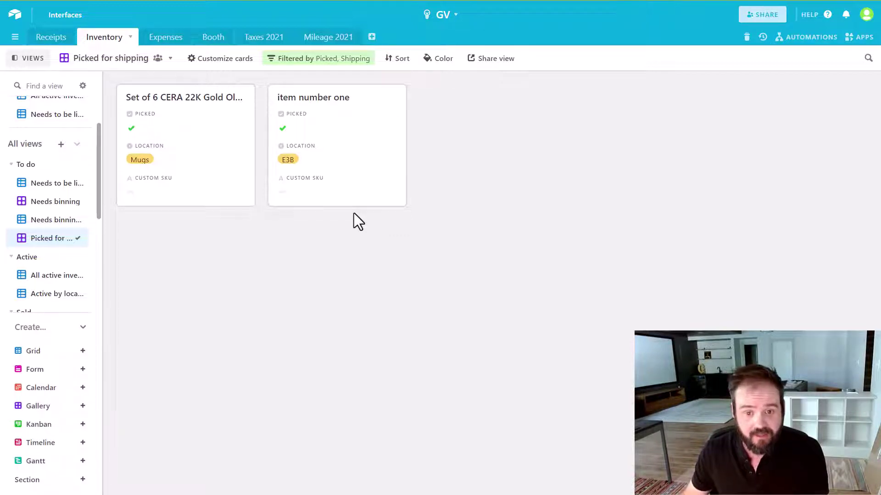
Expand item number one's card and scroll to its empty sale fields, NaN days and 0% ROI.
click(351, 178)
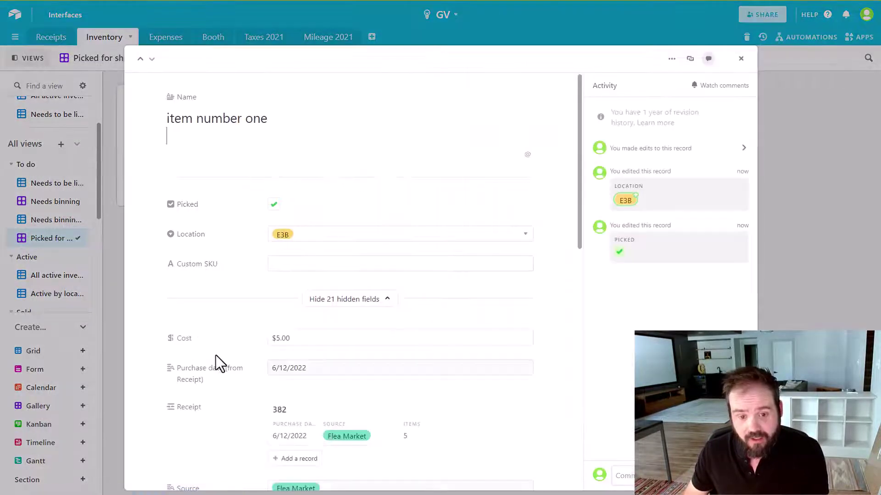
scroll(215, 355, down, 4)
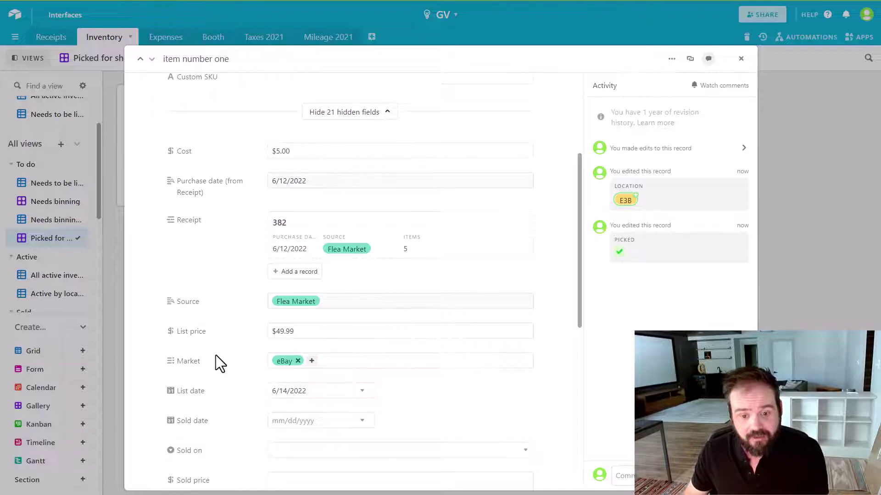
scroll(215, 355, down, 5)
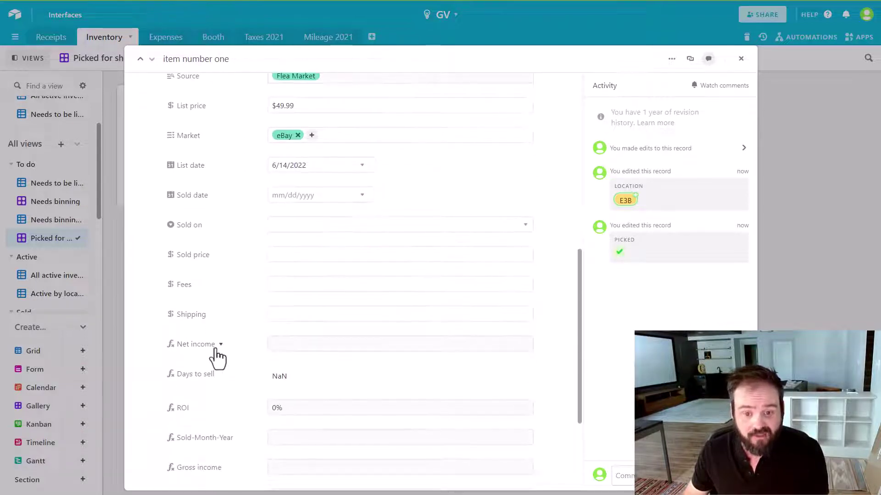
Set the Sold date to June 14 and Sold on to eBay.
click(361, 198)
click(316, 280)
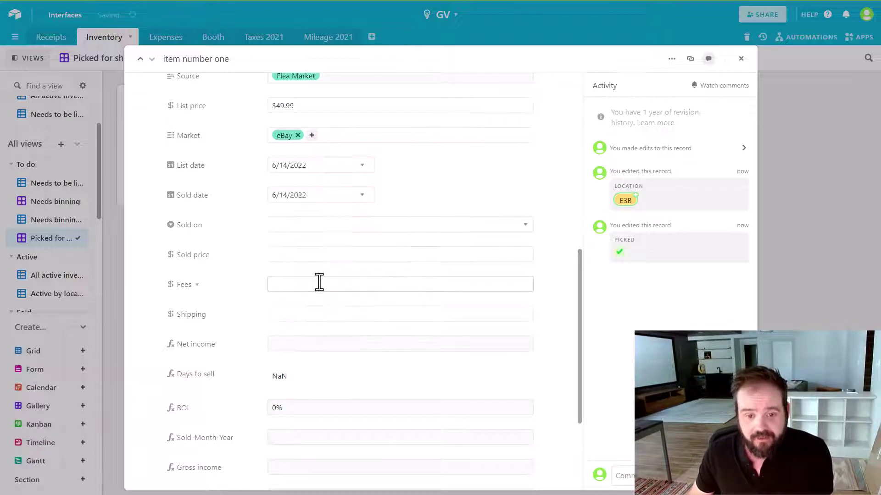
click(373, 231)
click(317, 292)
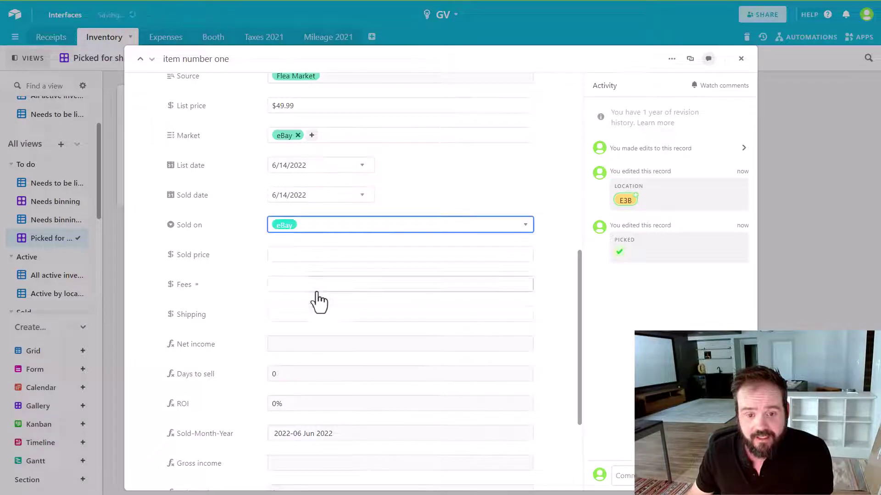
Enter sold price $49.99, fees $4.12 and shipping $8.50.
click(317, 255)
text(49.99)
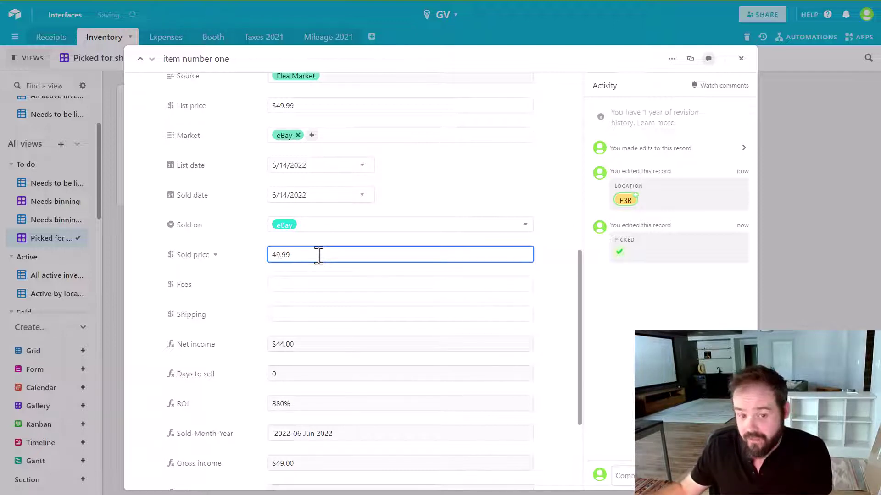
click(324, 284)
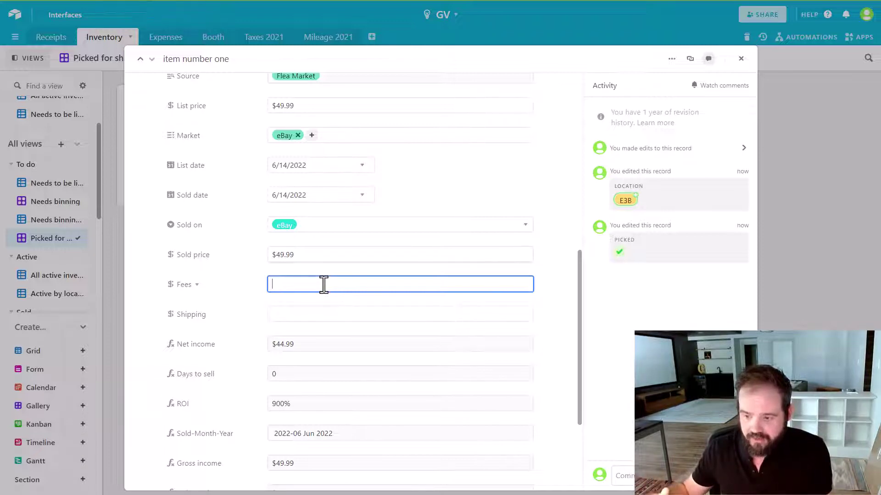
text(4.12)
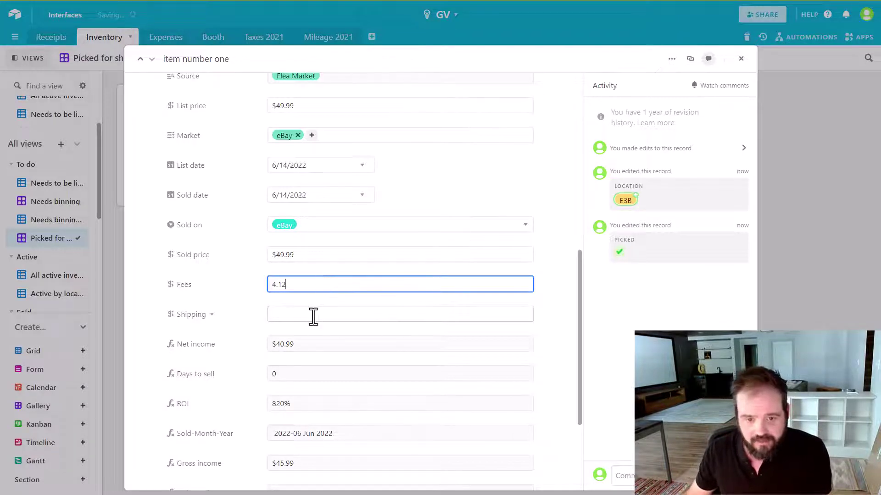
click(314, 315)
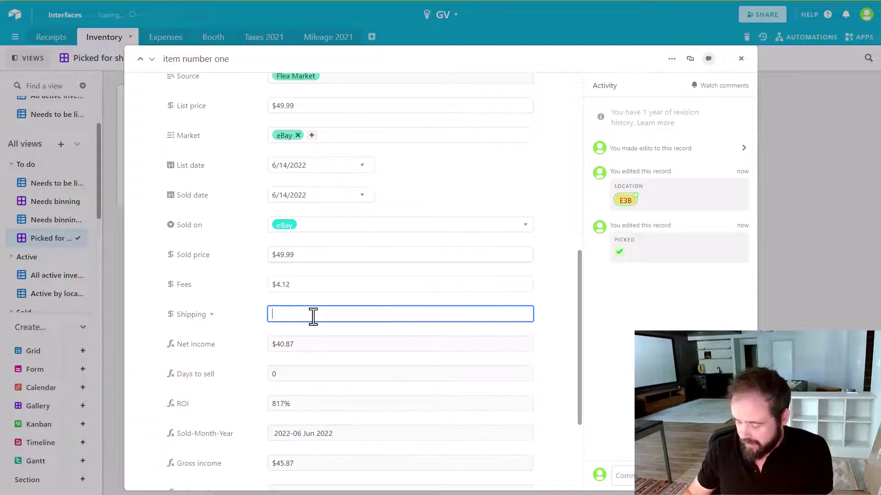
text(8.50)
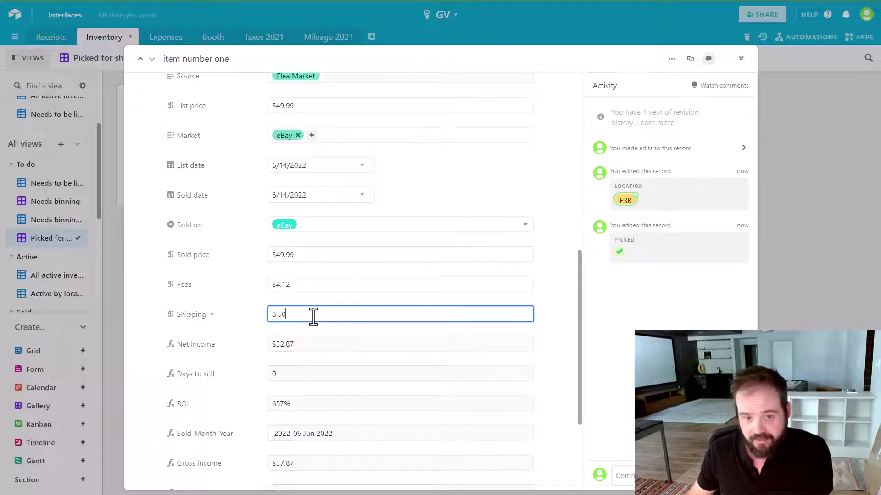
click(557, 314)
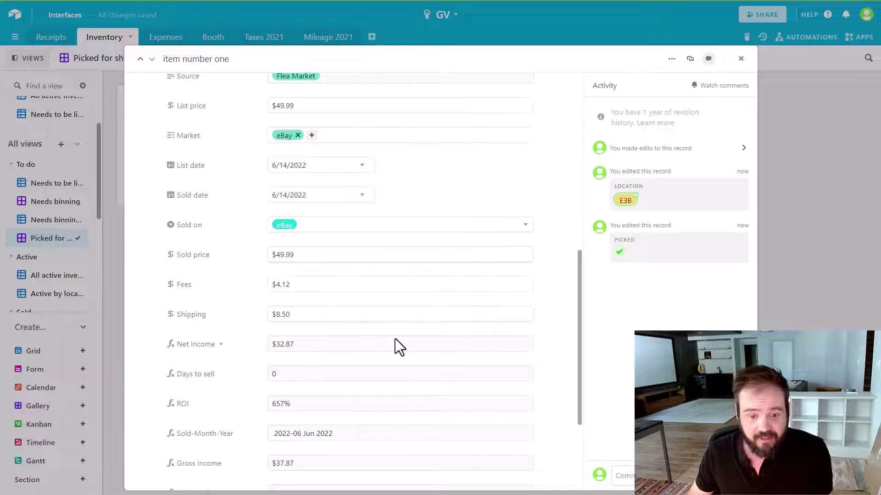
Set item number one's list date to June 1, 2022, so it shows 13 days to sell.
scroll(299, 347, down, 3)
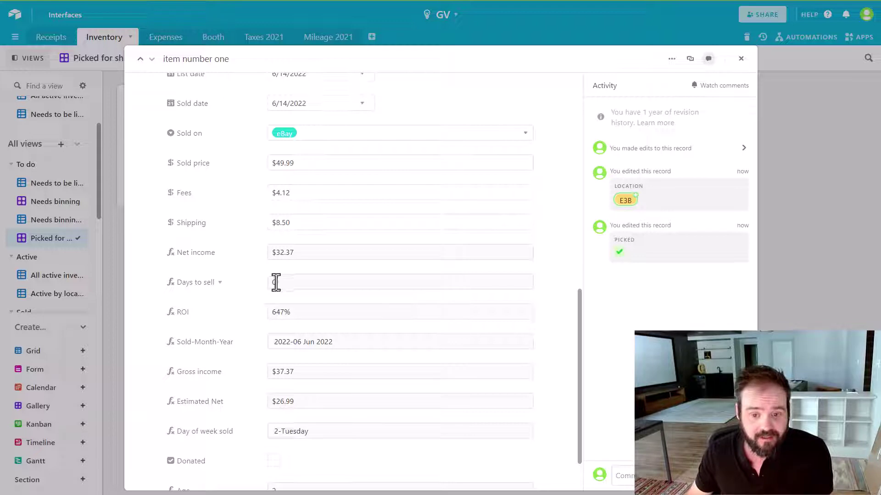
scroll(295, 288, up, 3)
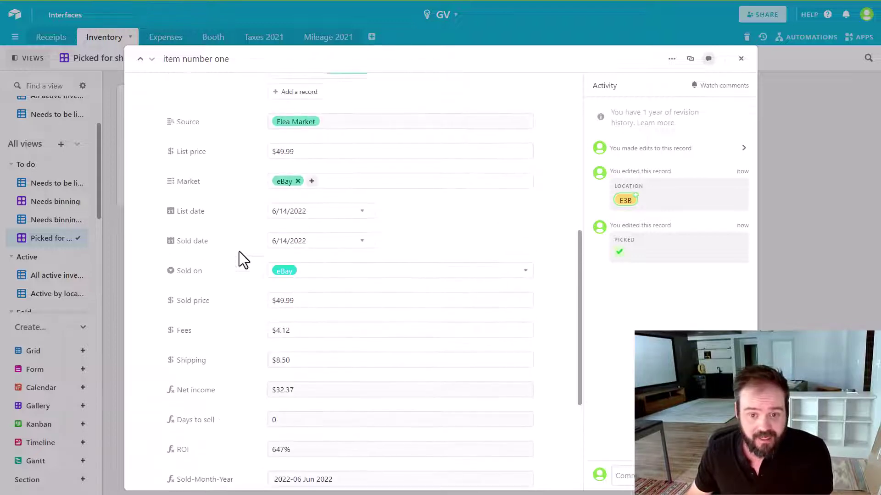
click(362, 211)
click(339, 266)
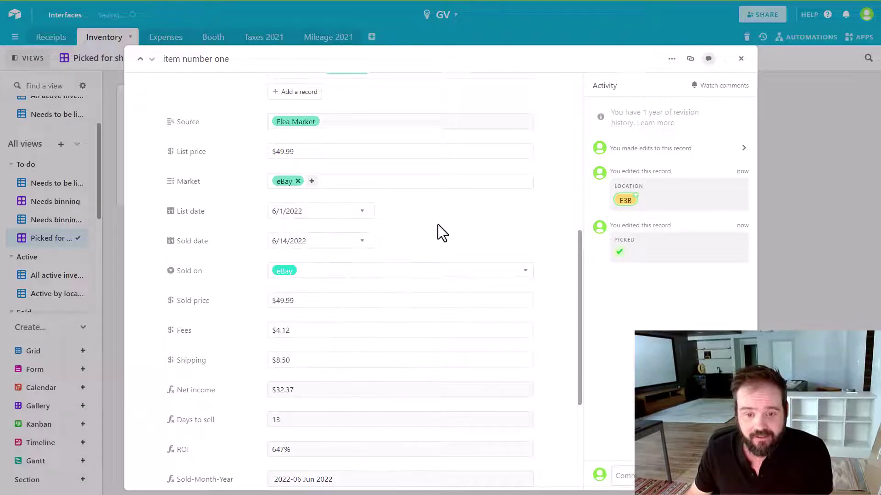
scroll(348, 369, down, 2)
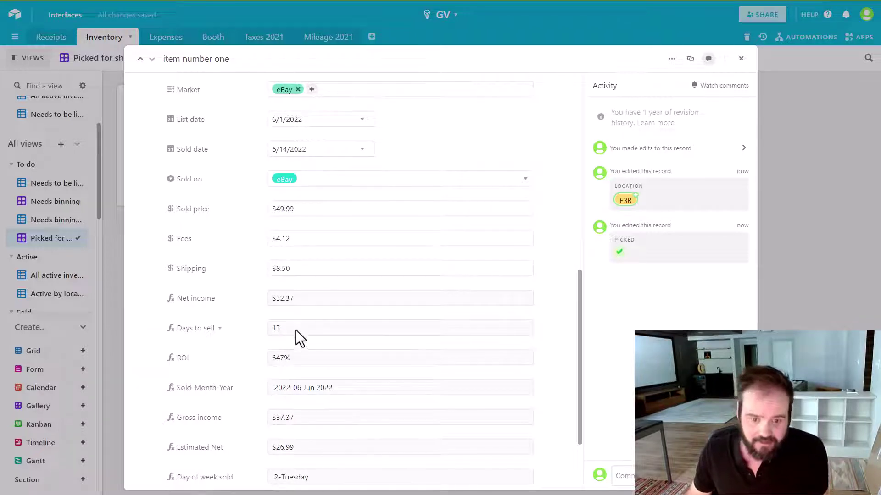
scroll(298, 335, down, 2)
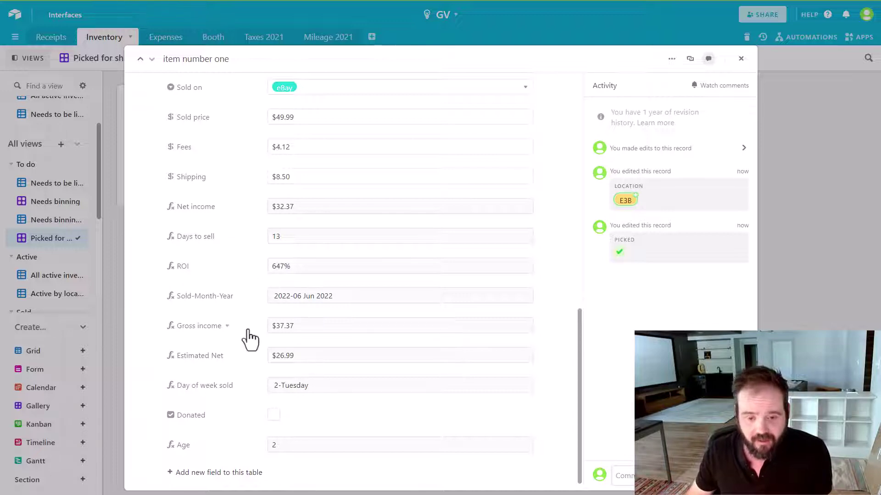
scroll(247, 333, down, 1)
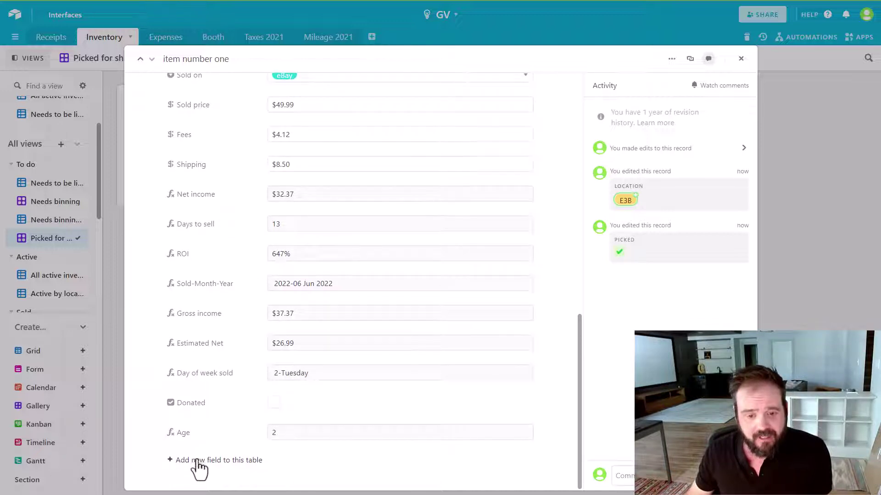
scroll(364, 376, up, 1)
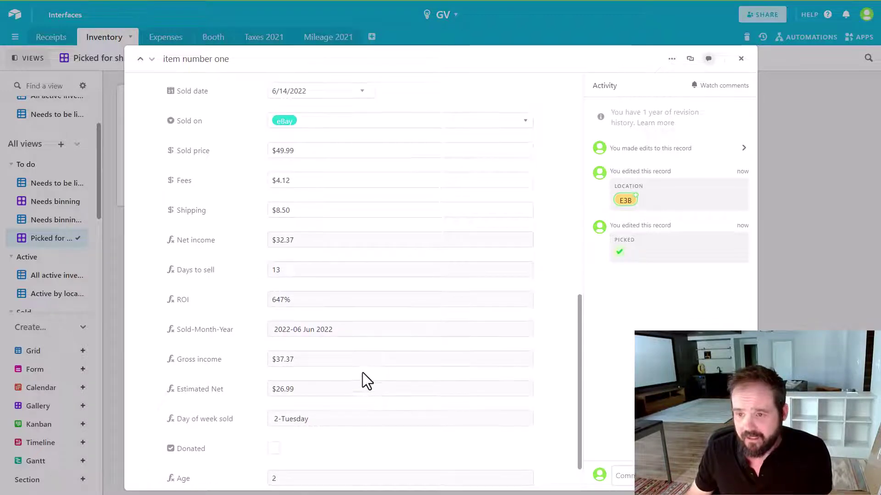
Close item number one's record, widen the views sidebar, then open Sold in last week with Days to sell widened.
click(741, 58)
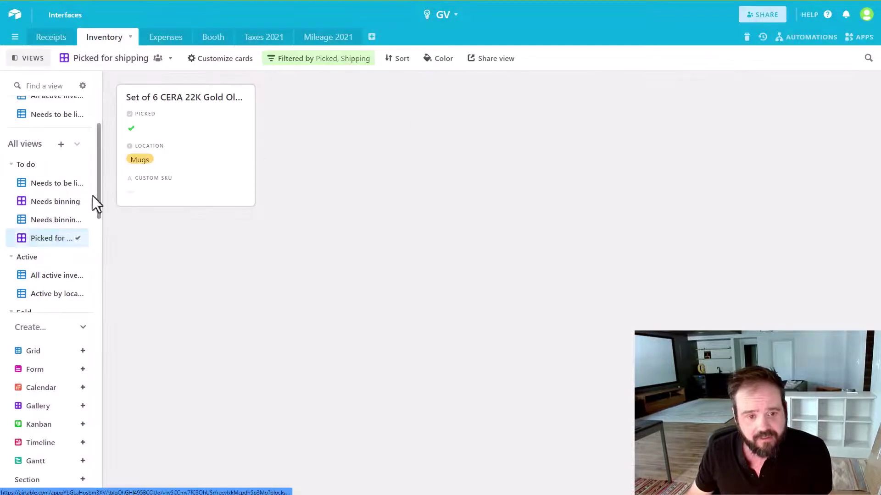
scroll(69, 266, down, 2)
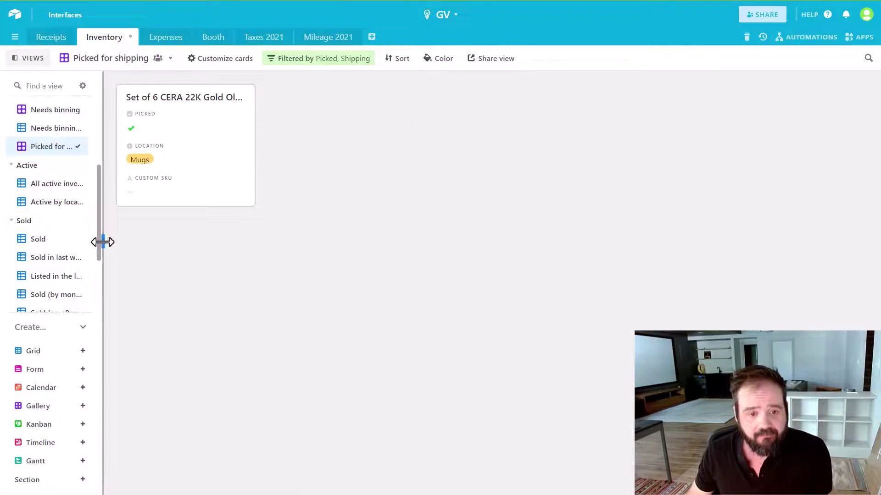
drag(102, 241, 140, 249)
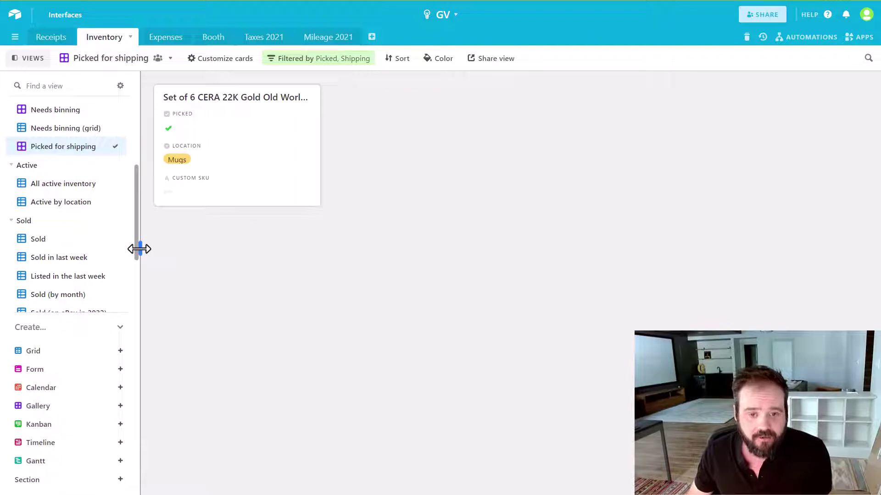
click(72, 259)
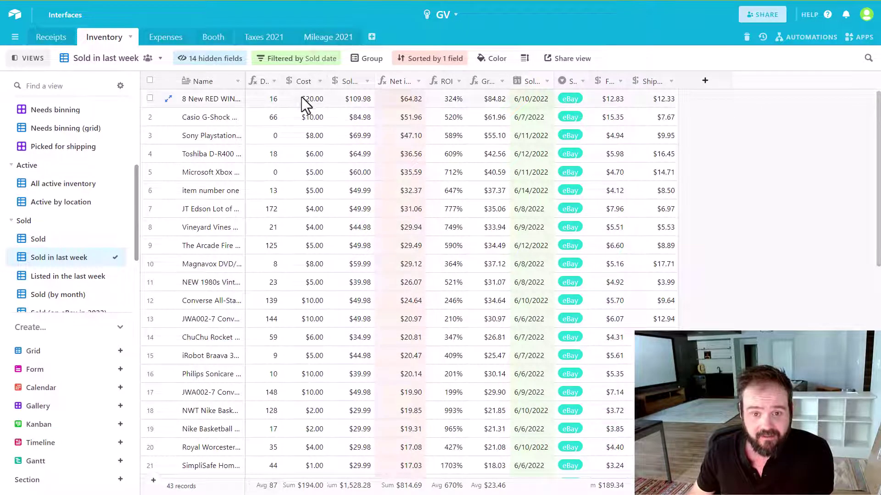
drag(281, 81, 310, 91)
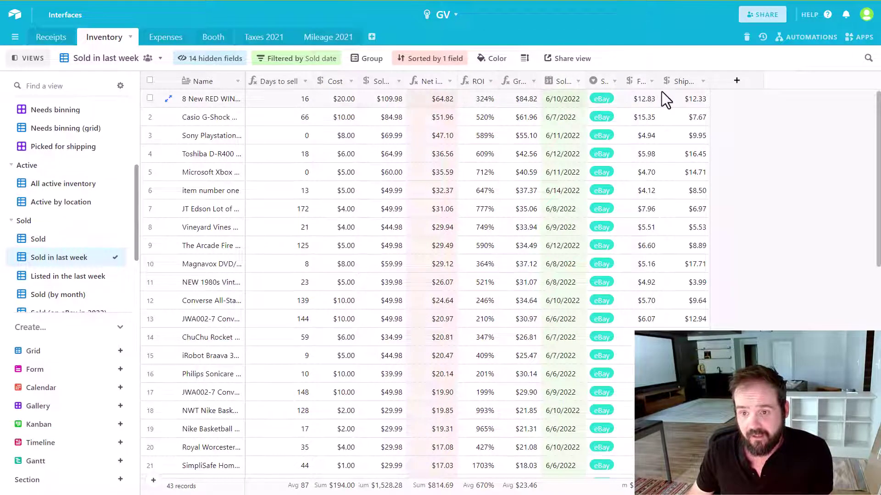
click(230, 67)
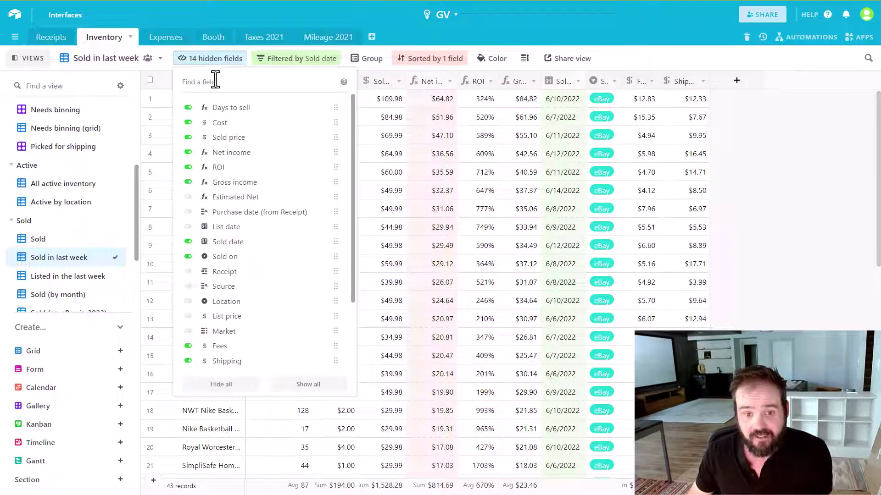
click(188, 108)
click(745, 171)
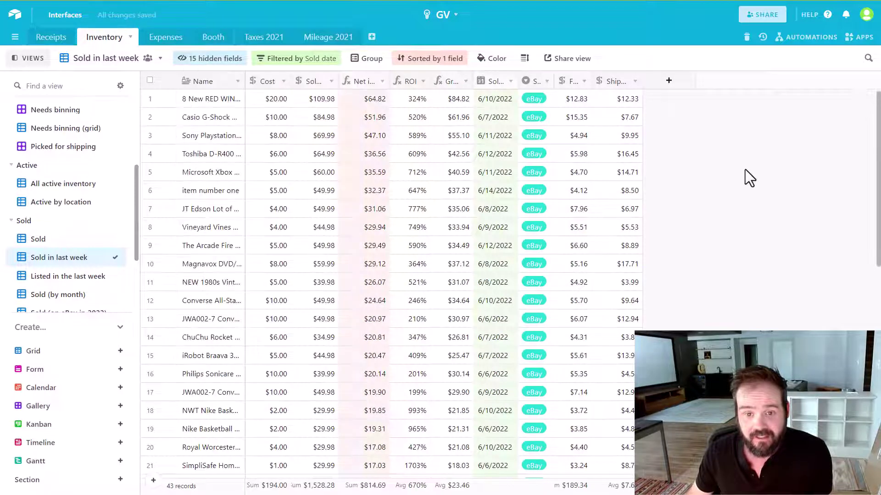
click(219, 59)
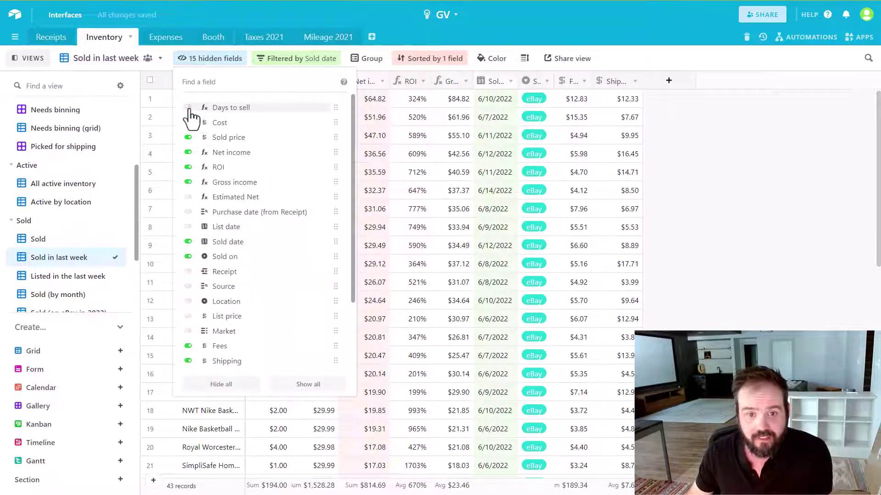
click(188, 108)
click(739, 156)
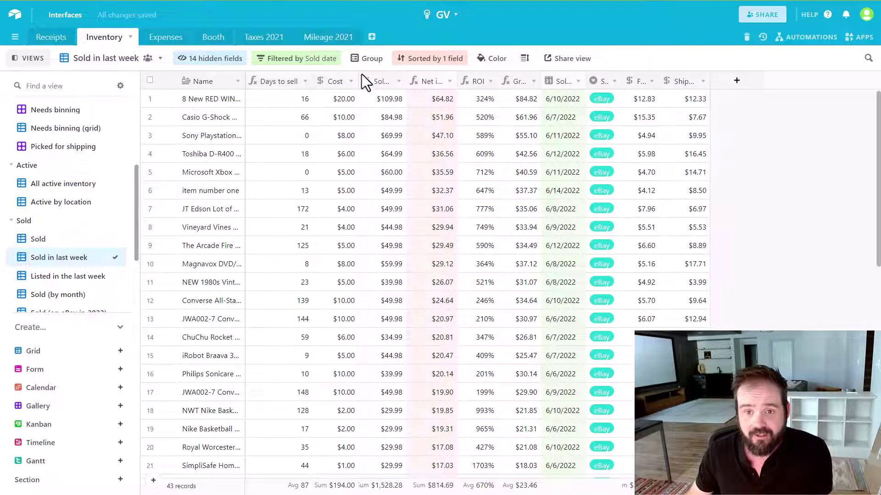
click(316, 62)
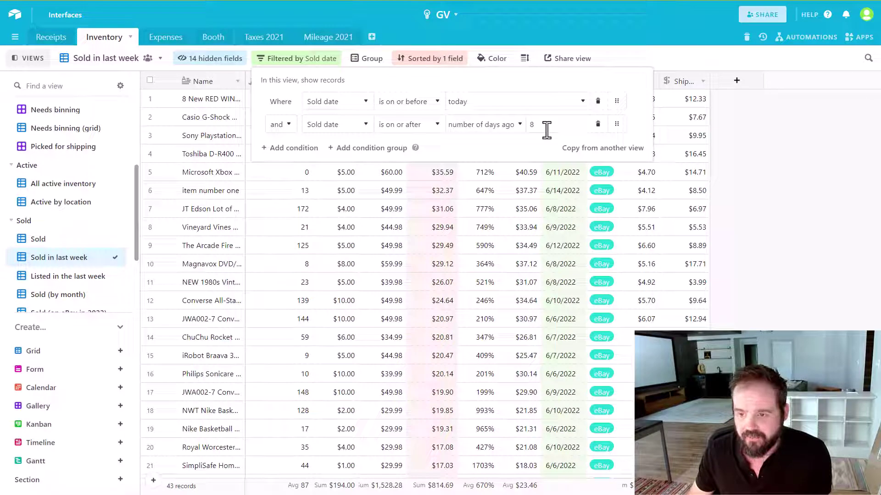
click(790, 245)
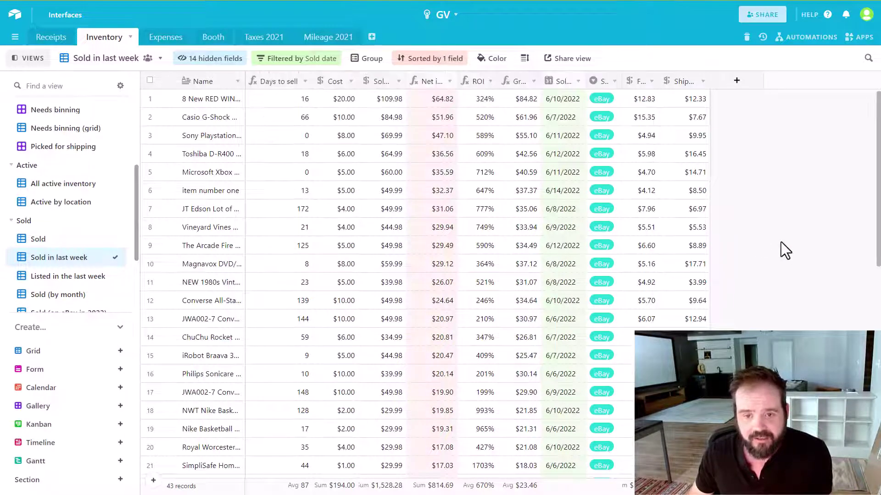
Look over the Listed in the last week view, then switch to Active by location.
click(47, 277)
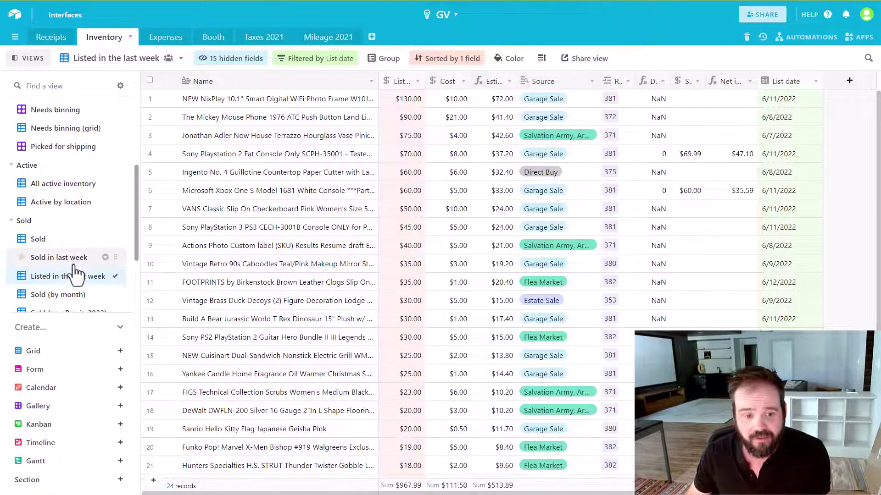
scroll(75, 275, down, 3)
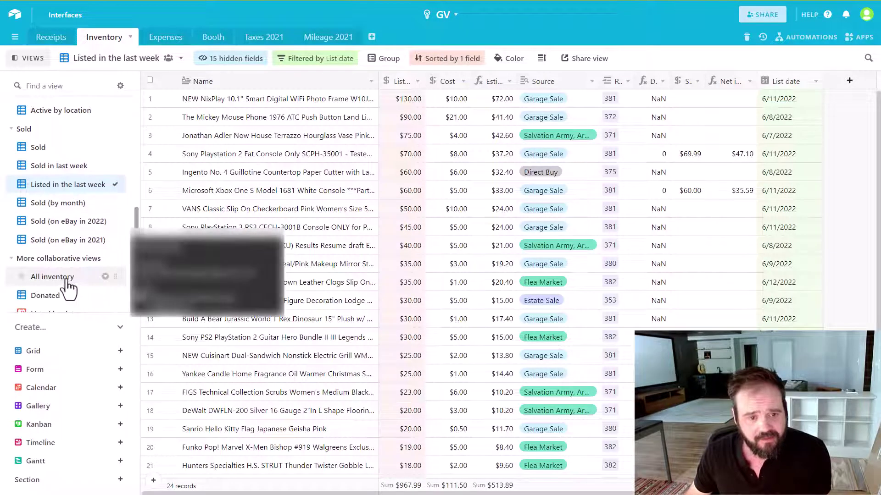
scroll(50, 257, down, 1)
scroll(49, 257, up, 3)
click(58, 186)
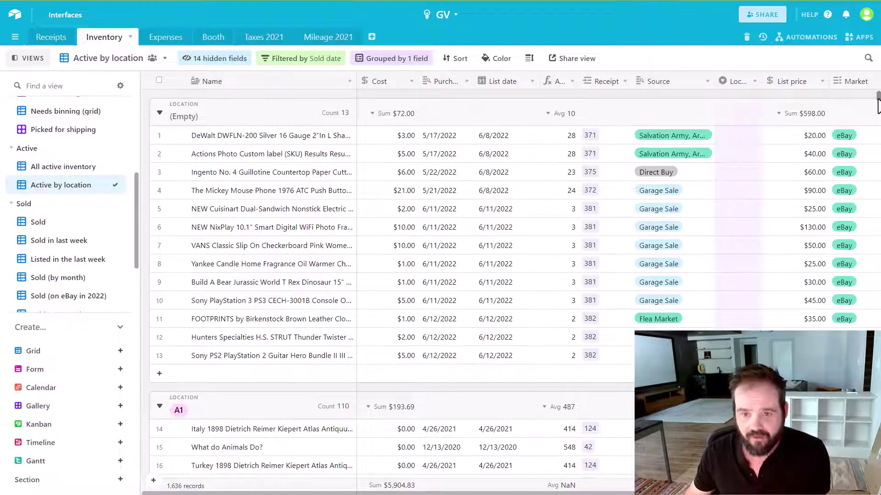
scroll(877, 103, down, 15)
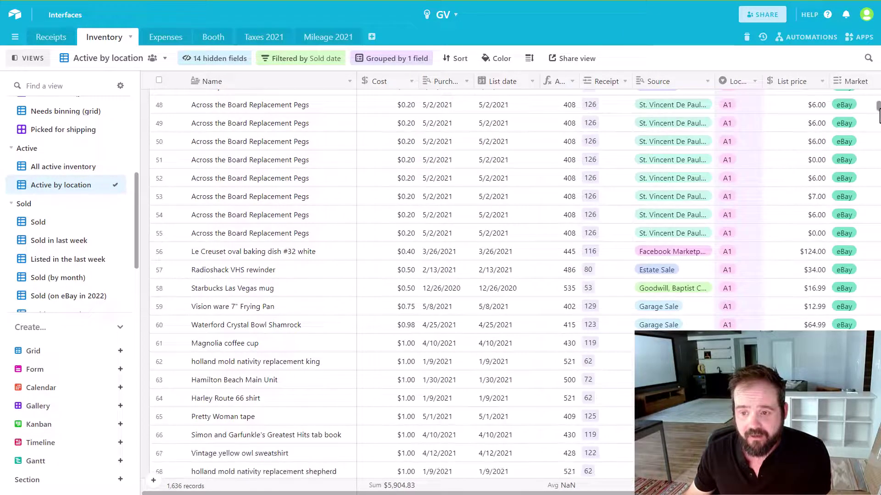
scroll(641, 325, up, 4)
scroll(641, 325, up, 12)
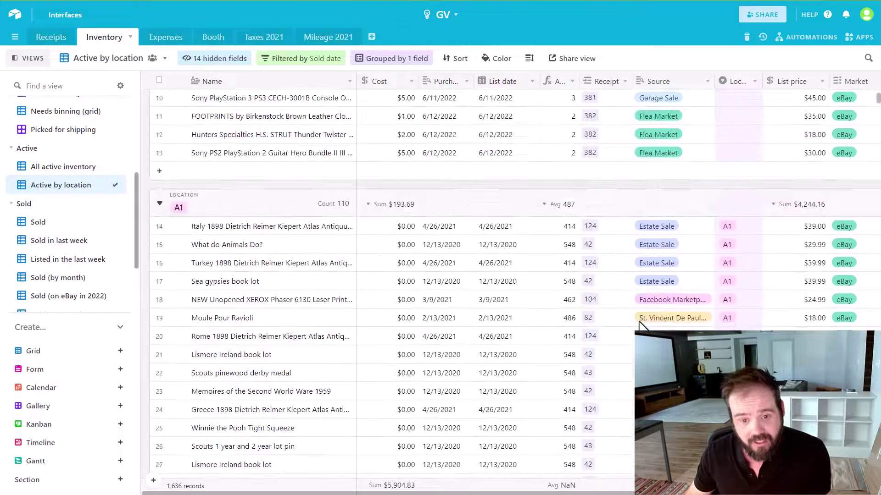
scroll(640, 326, down, 20)
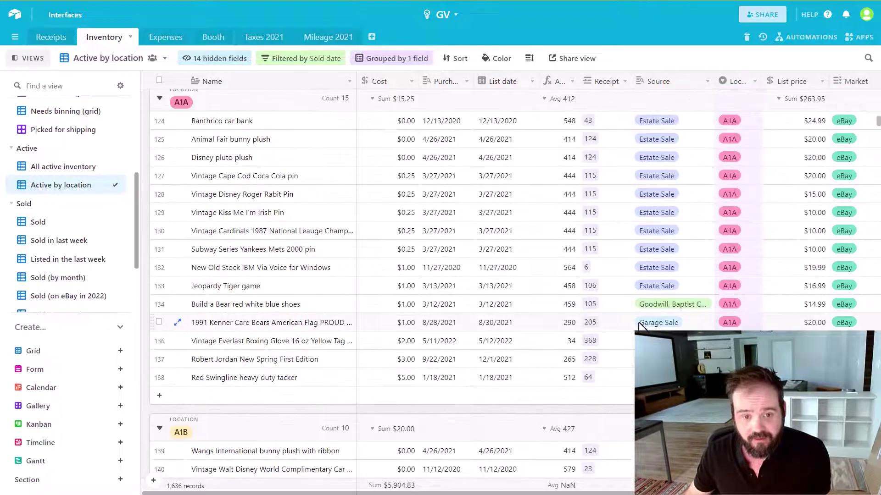
scroll(470, 306, up, 3)
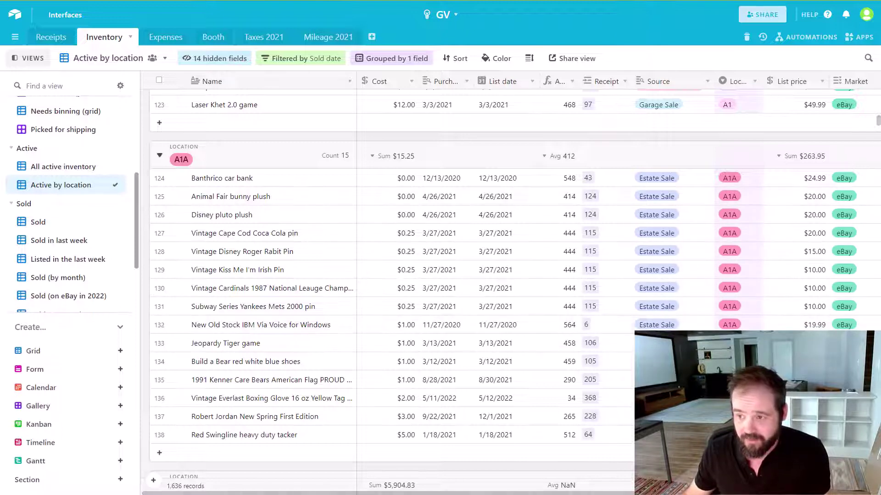
drag(877, 120, 876, 211)
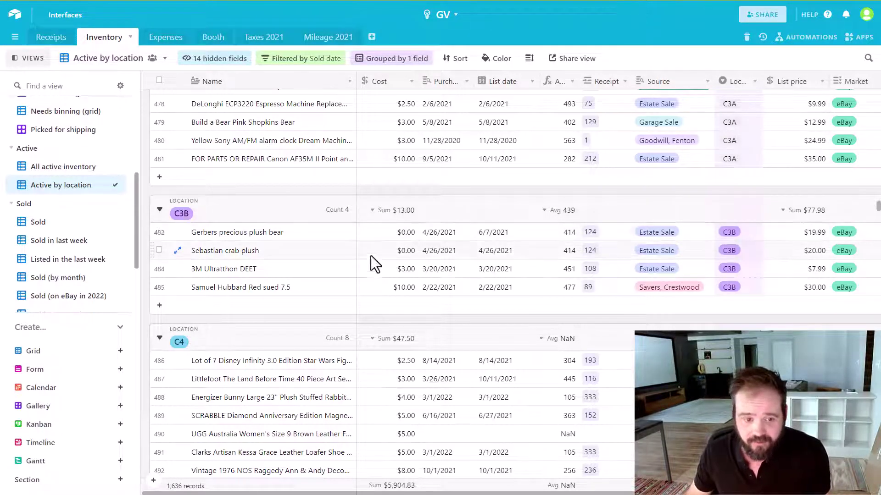
Open the Sold (on eBay in 2022) view, totaling $41,904.38 sold and $24,237.01 net.
scroll(90, 265, down, 2)
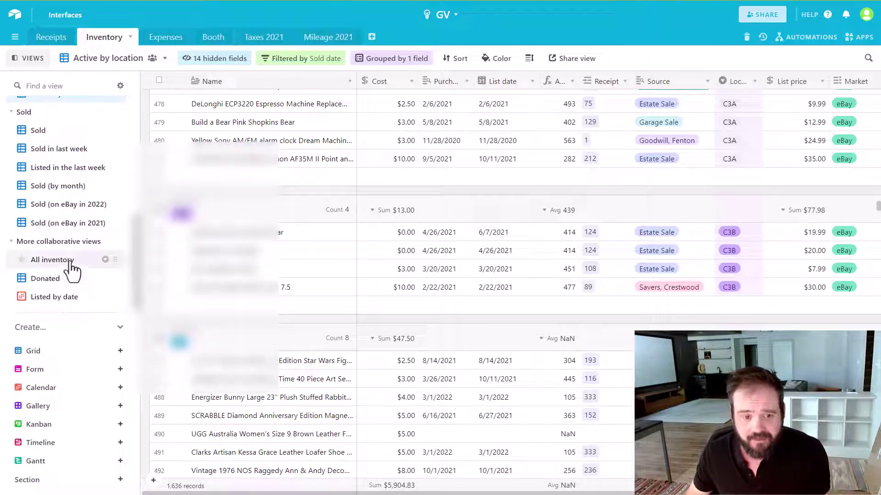
click(82, 206)
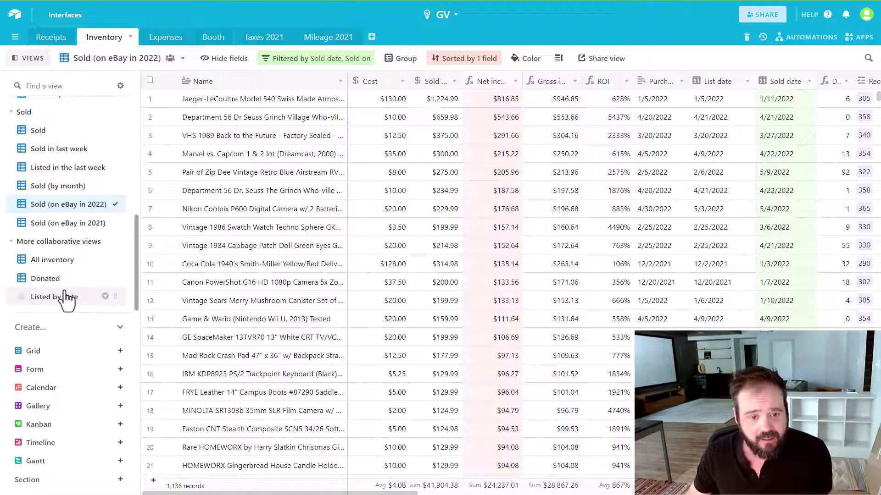
mouse_move(72, 284)
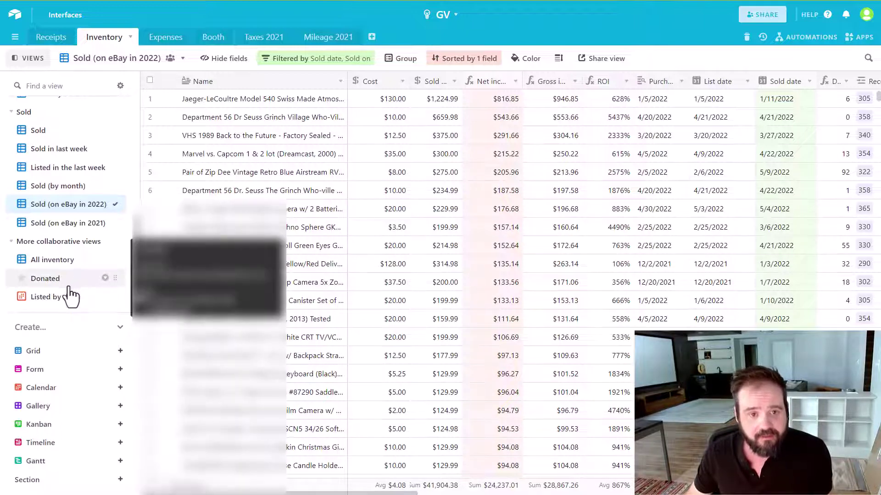
scroll(72, 292, up, 10)
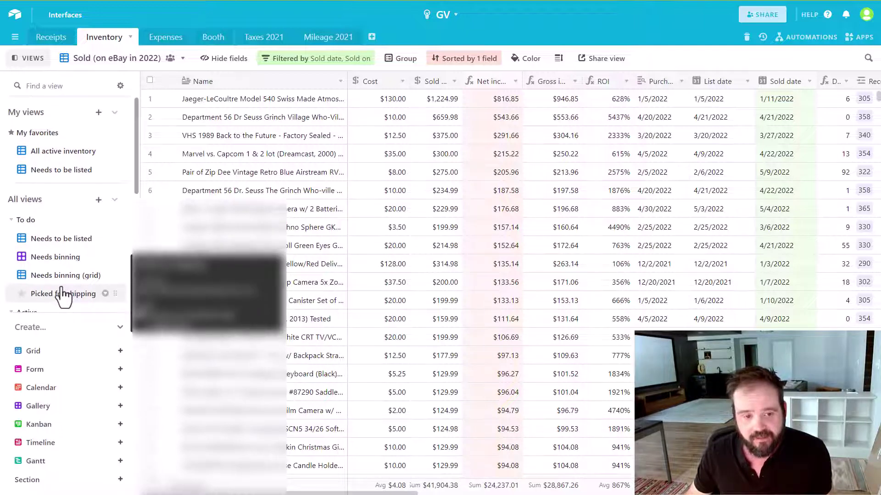
mouse_move(56, 243)
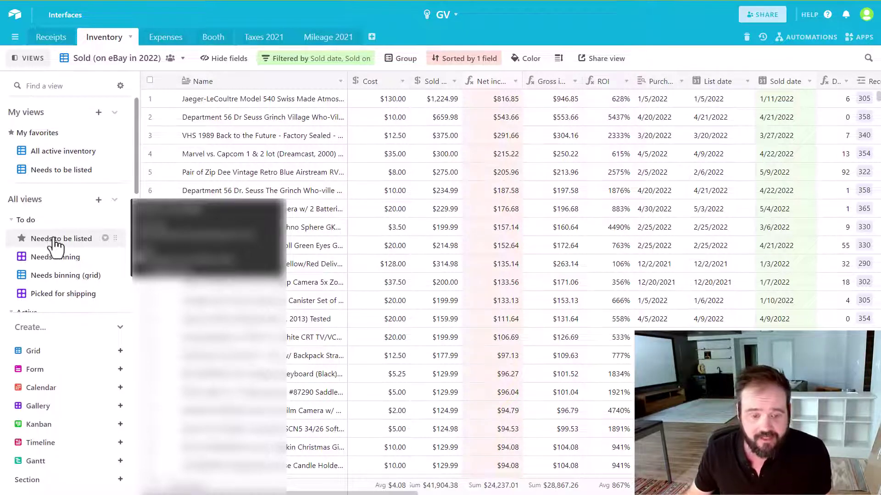
Show the Performance dashboard charting net income by month beside the 2022 sold grid.
click(864, 45)
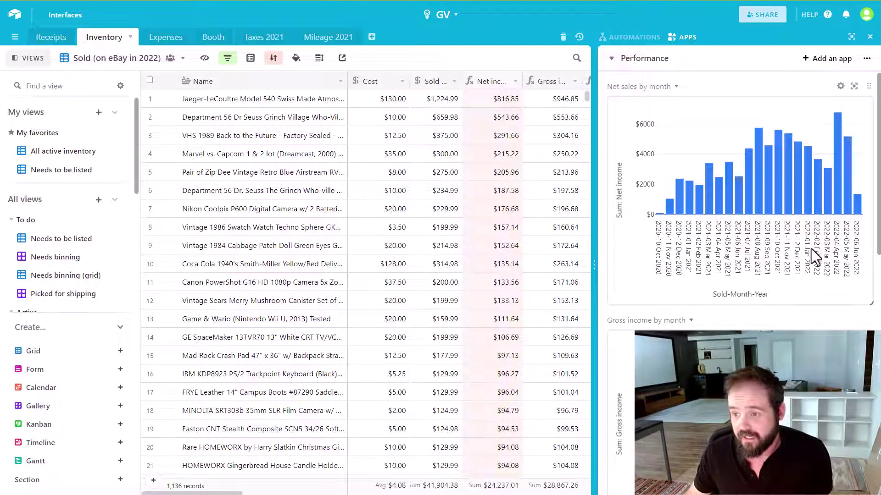
mouse_move(857, 215)
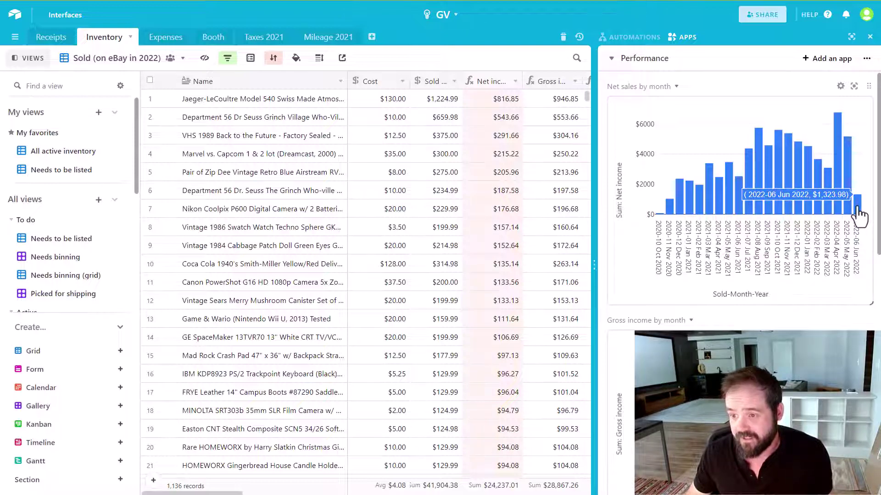
mouse_move(830, 190)
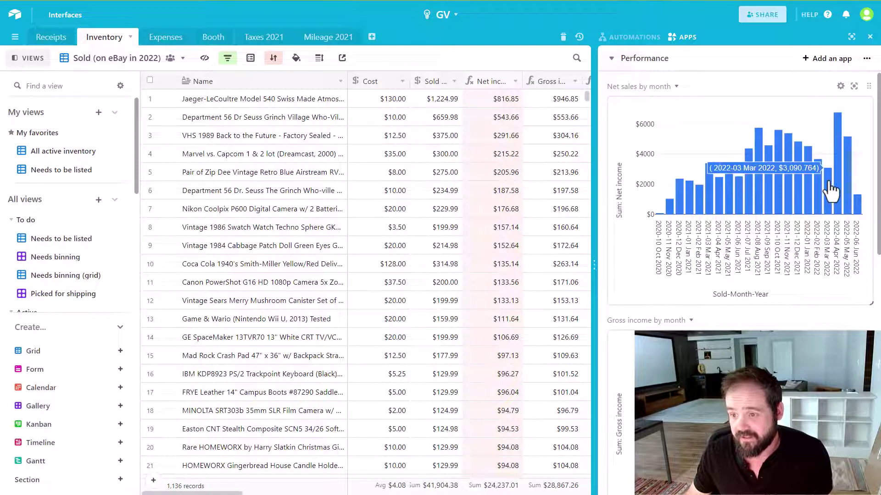
mouse_move(739, 197)
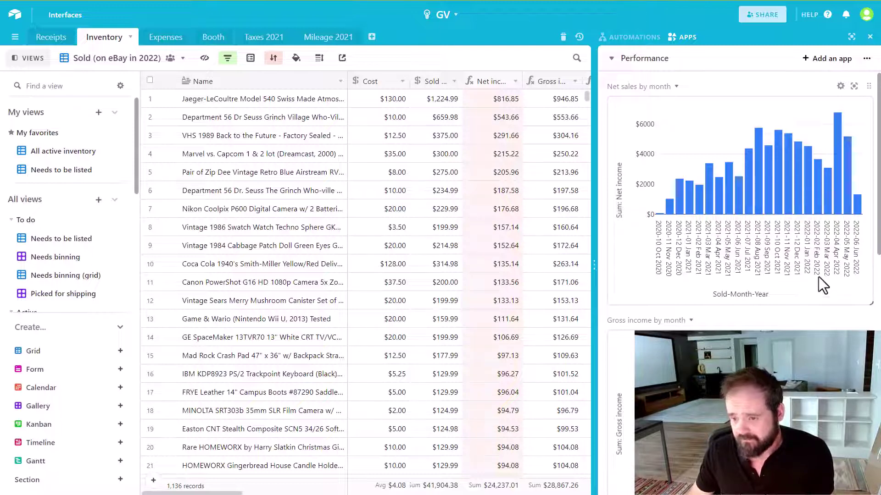
Review the Gross income, Gross by month and weekday pie charts, then hide the Performance panel.
scroll(818, 276, down, 3)
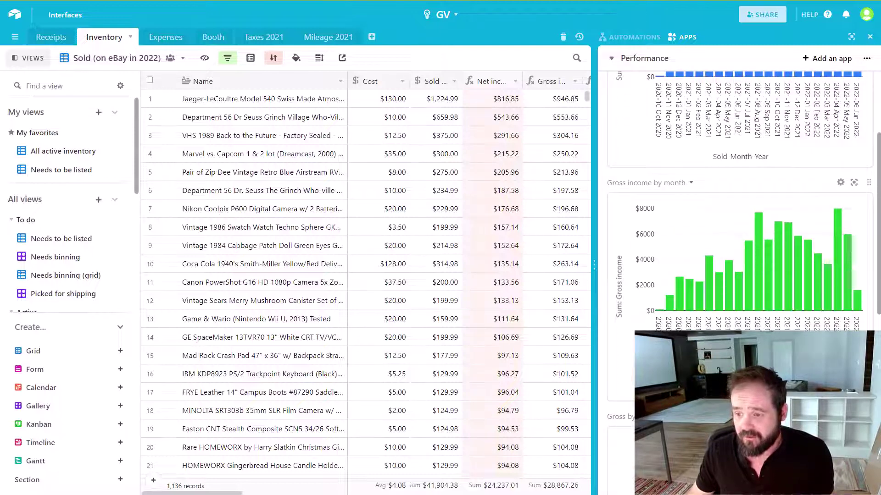
mouse_move(857, 306)
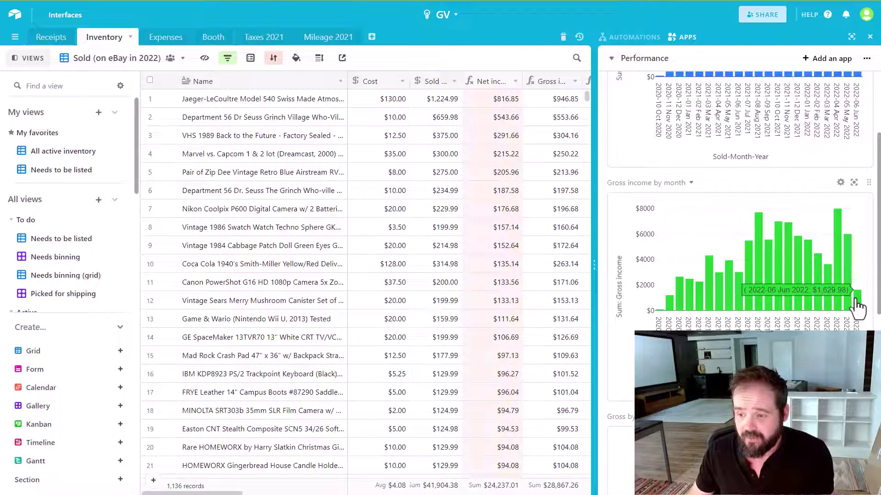
scroll(734, 316, down, 4)
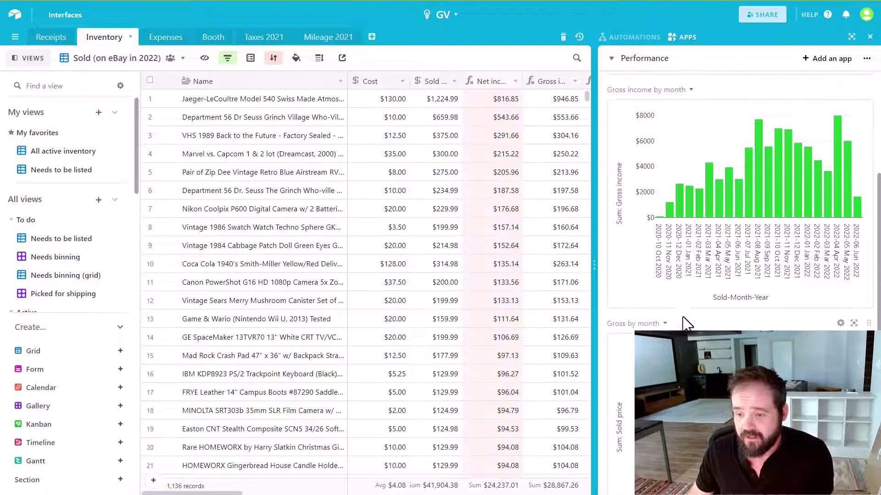
scroll(686, 323, down, 2)
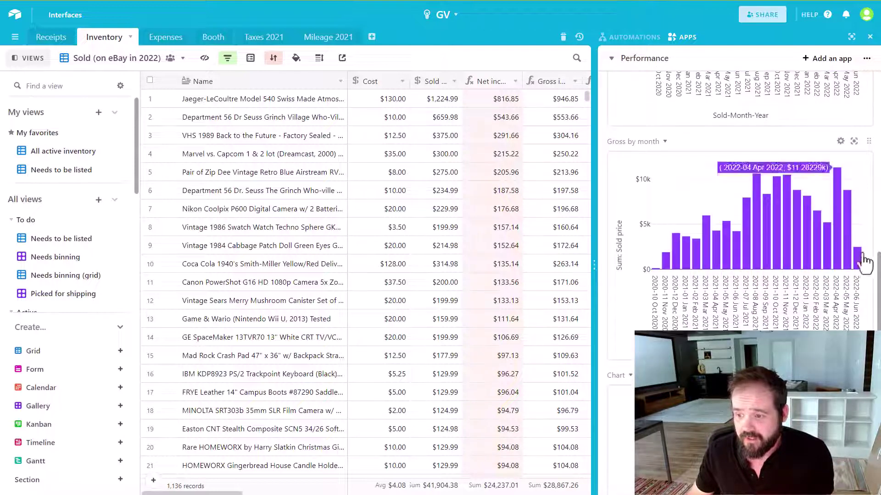
mouse_move(856, 275)
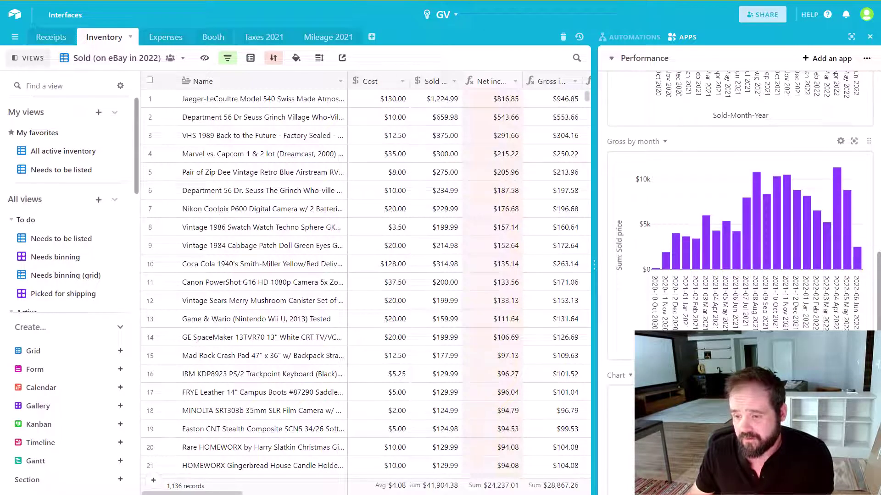
scroll(813, 292, down, 2)
scroll(814, 292, down, 1)
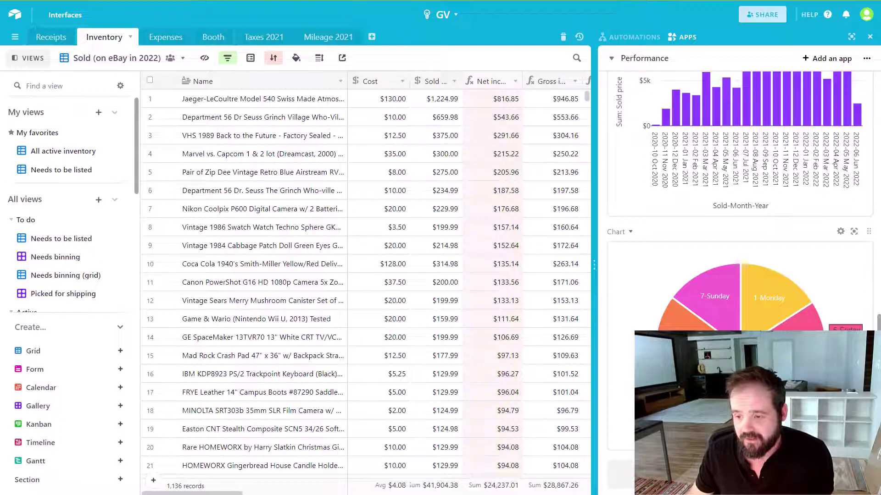
mouse_move(766, 288)
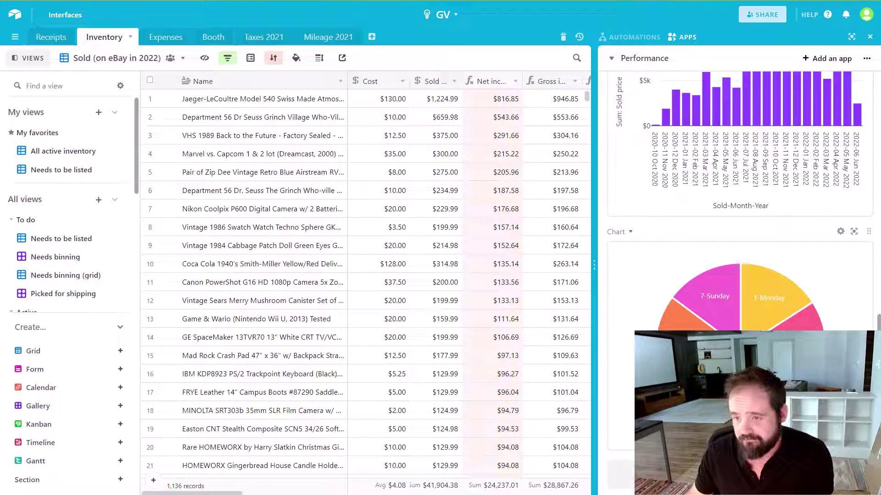
click(869, 36)
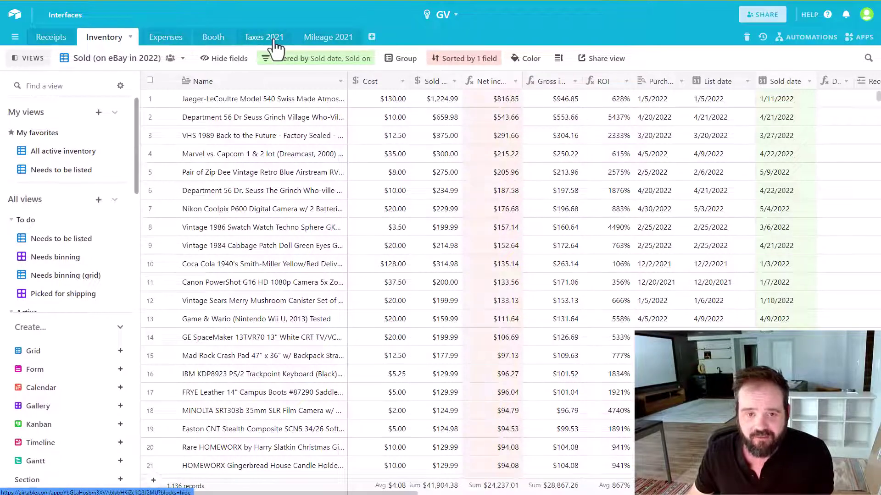
click(155, 44)
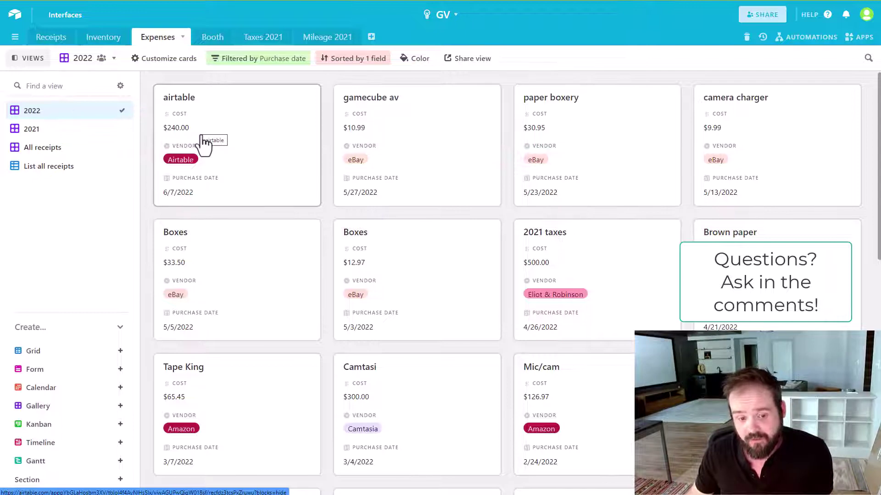
click(85, 41)
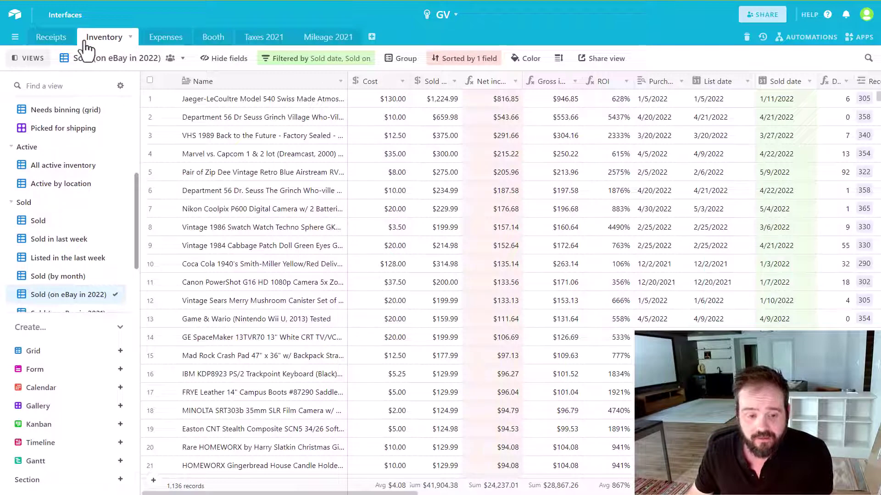
Go through the All inventory view to the Receipts table's Active receipts card gallery.
scroll(62, 261, down, 2)
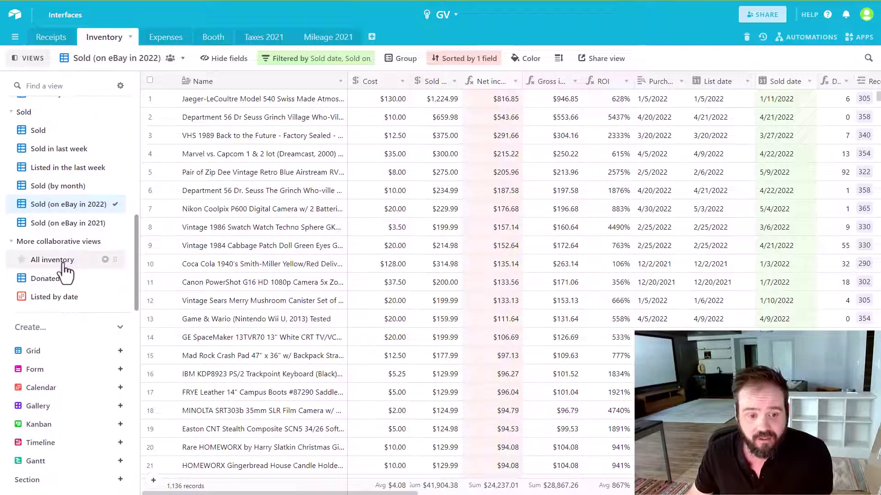
click(65, 266)
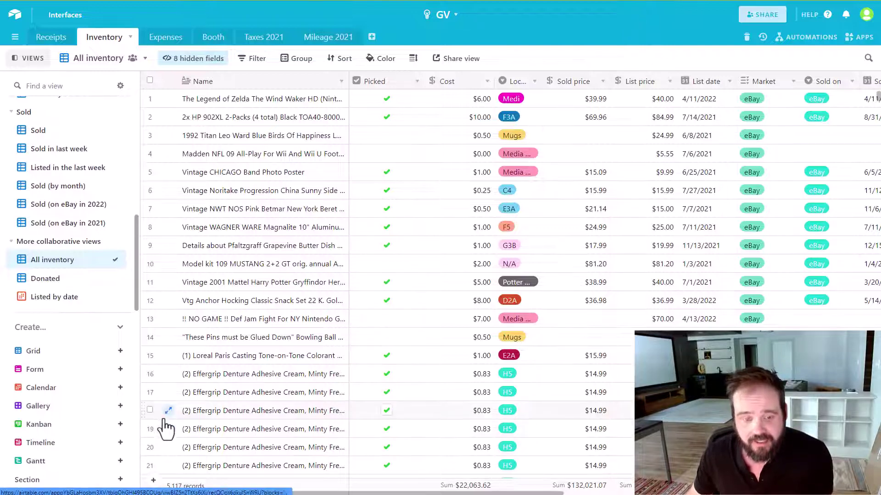
click(66, 41)
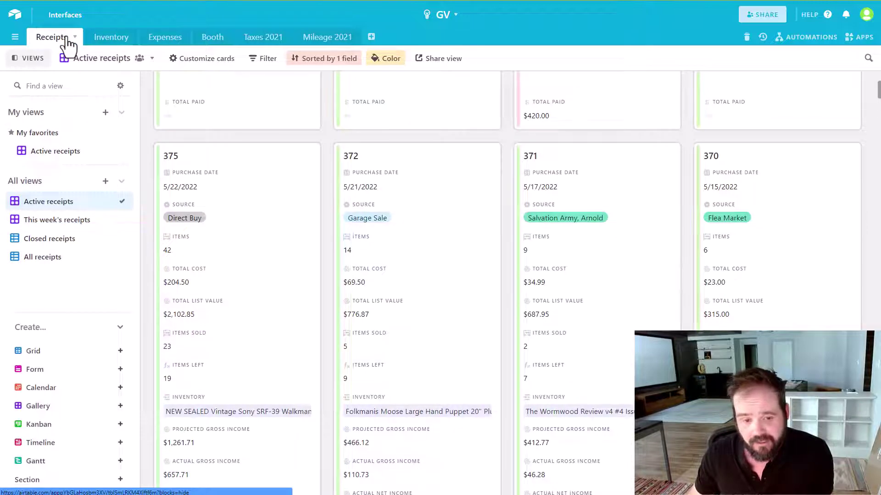